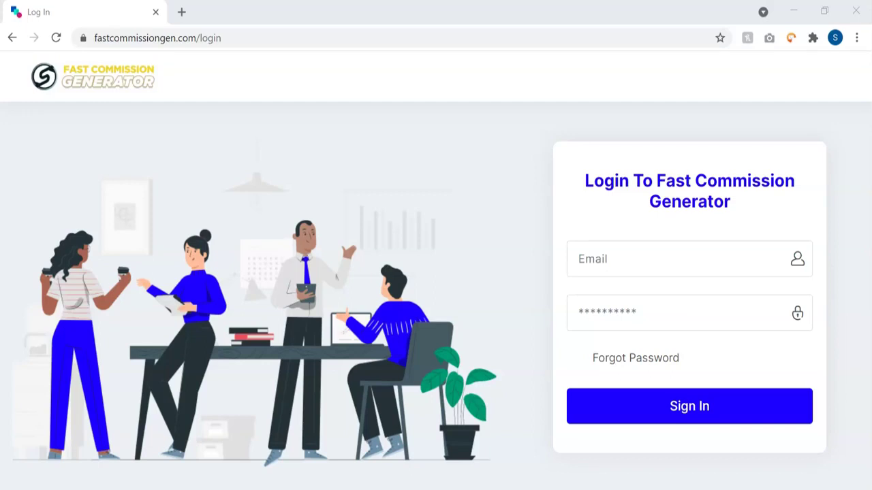
Step: Sign in using the saved account email from autofill and the account password
left_click(614, 257)
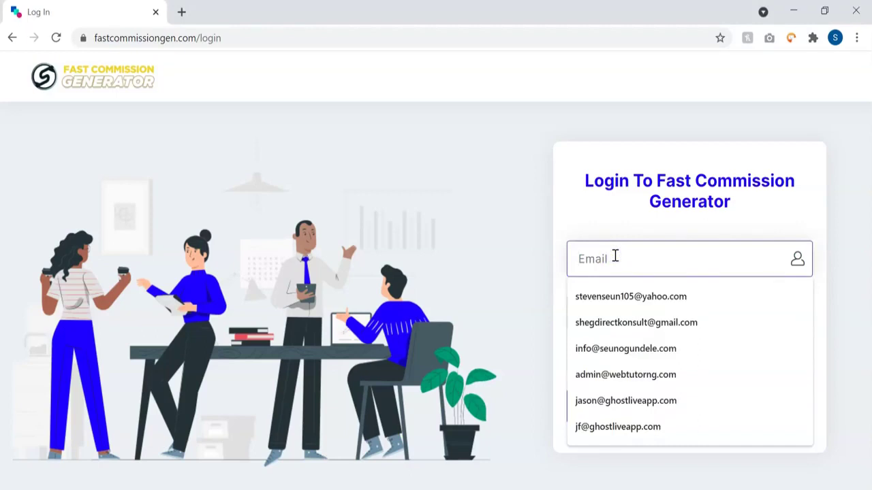
type("shegd")
key("Down")
key("Return")
key("Tab")
type("***************")
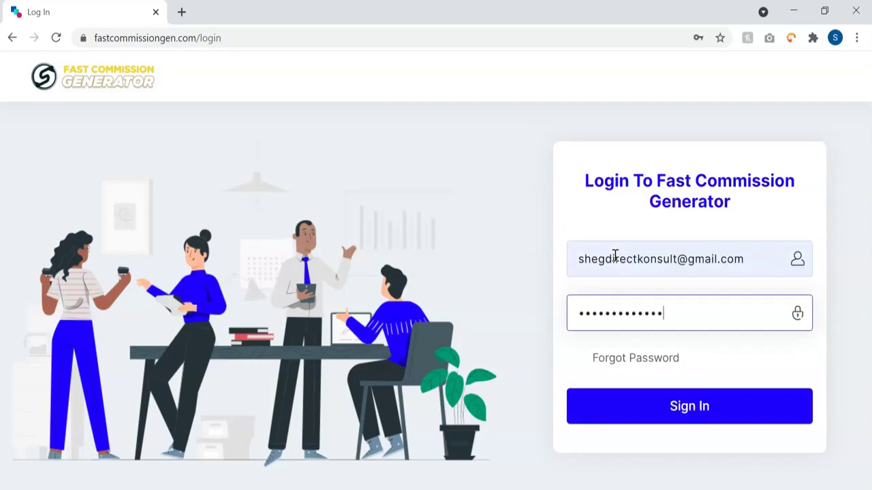
key("Return")
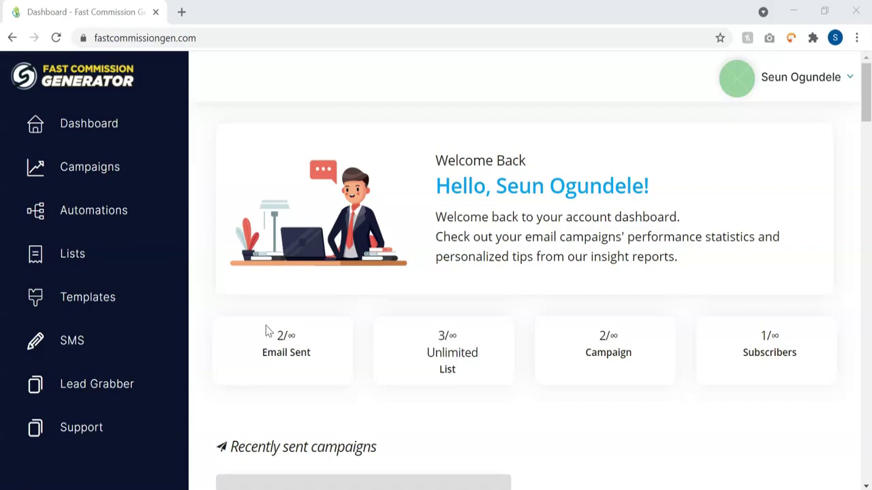
Step: Open the Lead Grabber page and switch its browser extension to keyword search
left_click(97, 385)
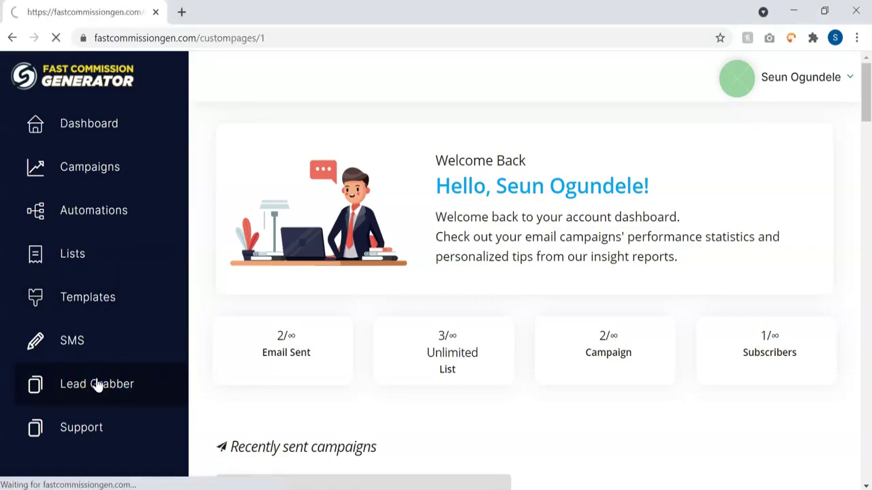
scroll(538, 314, "down", 3)
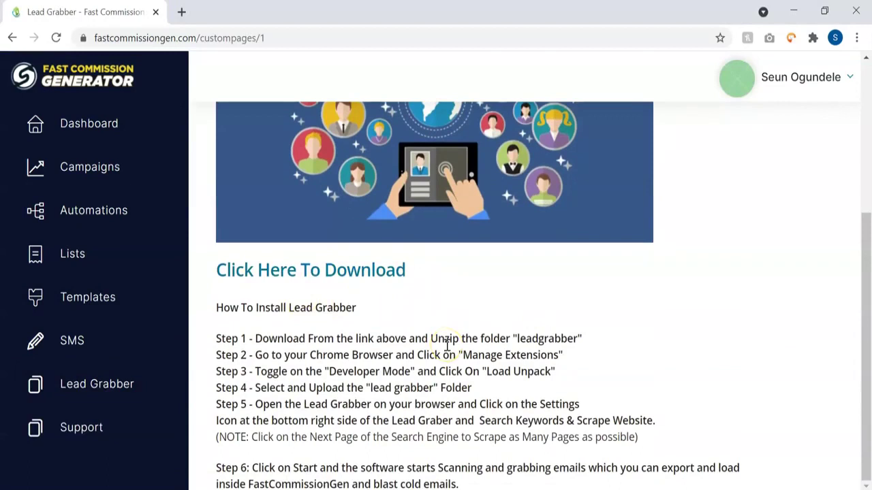
scroll(447, 346, "up", 2)
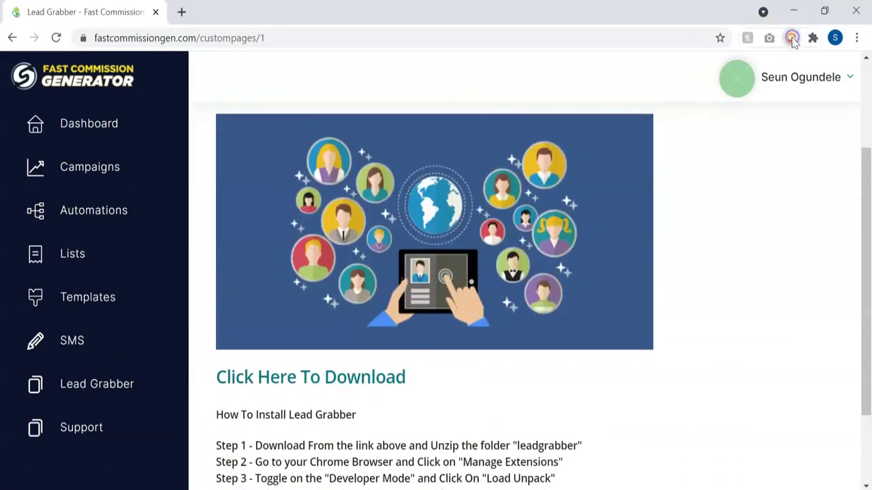
left_click(792, 38)
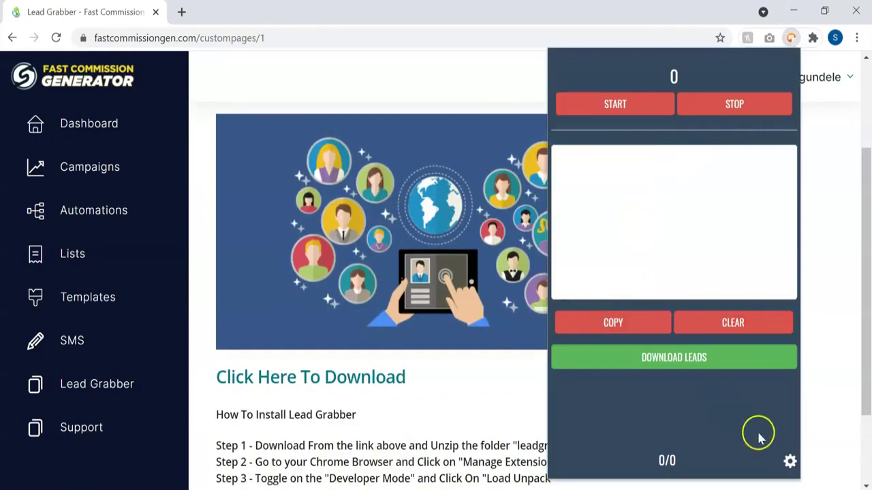
left_click(790, 463)
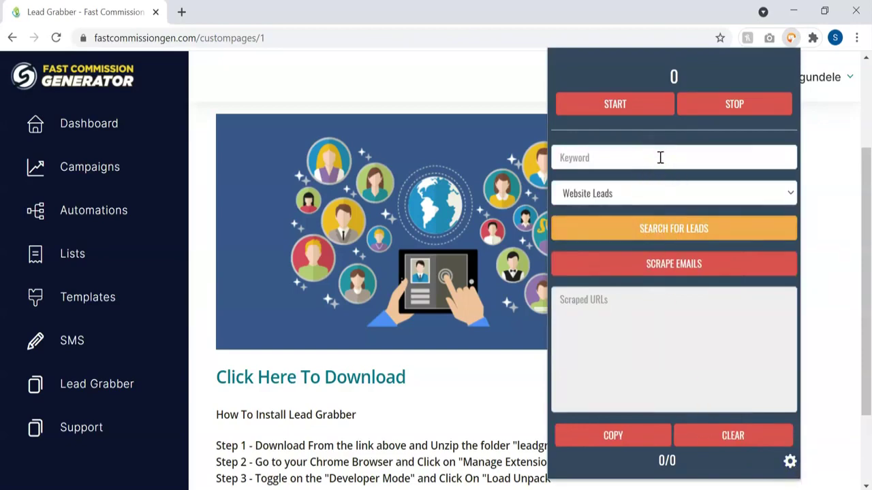
Step: Search for 'weight loss' leads with Website Leads as the lead source
left_click(660, 157)
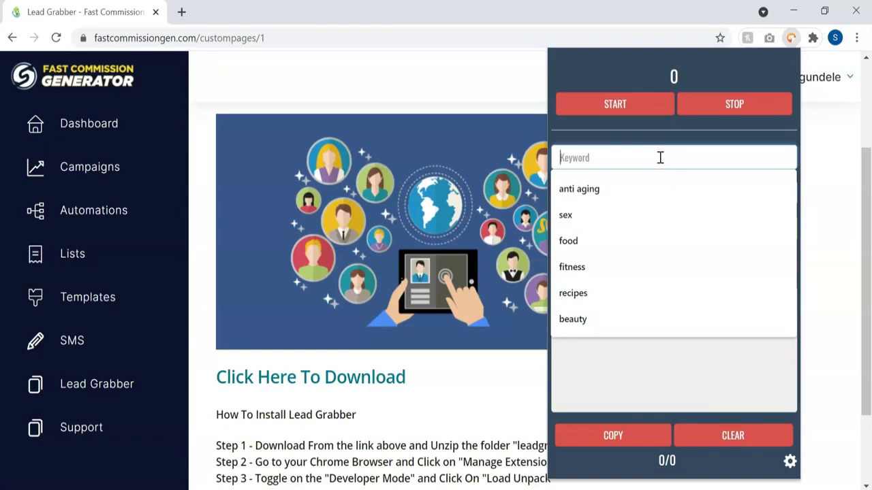
type("weight loss")
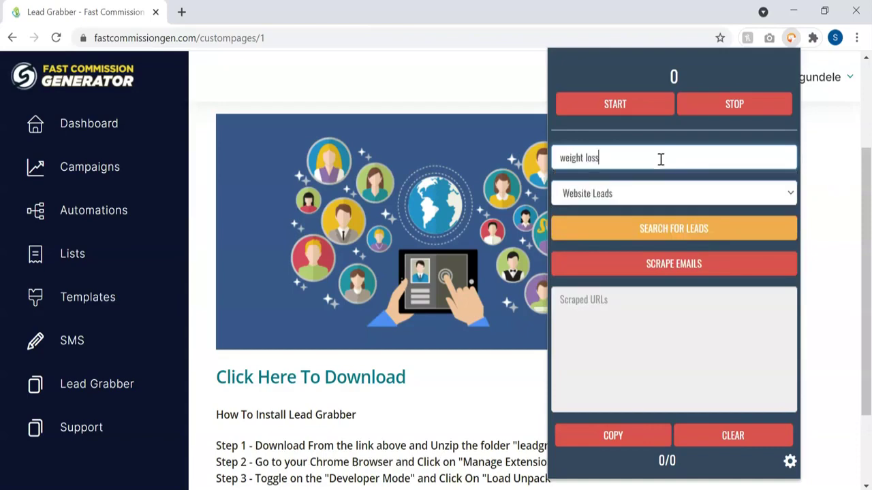
left_click(639, 196)
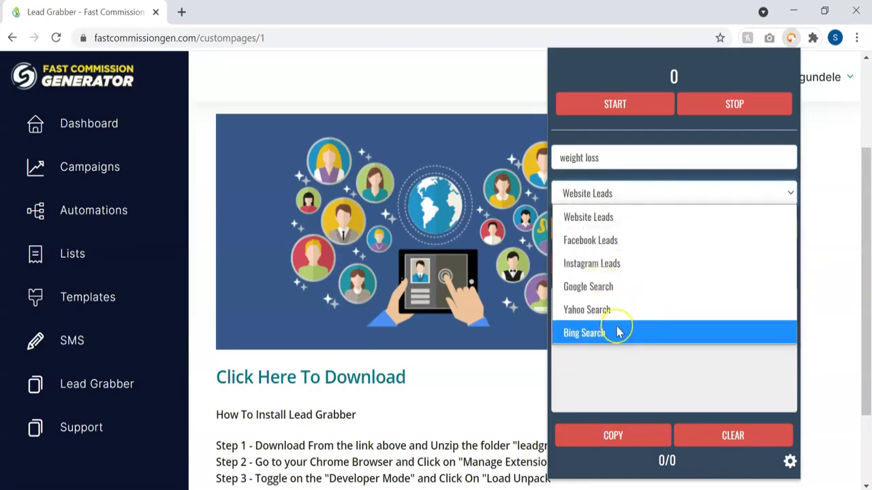
left_click(631, 218)
left_click(630, 226)
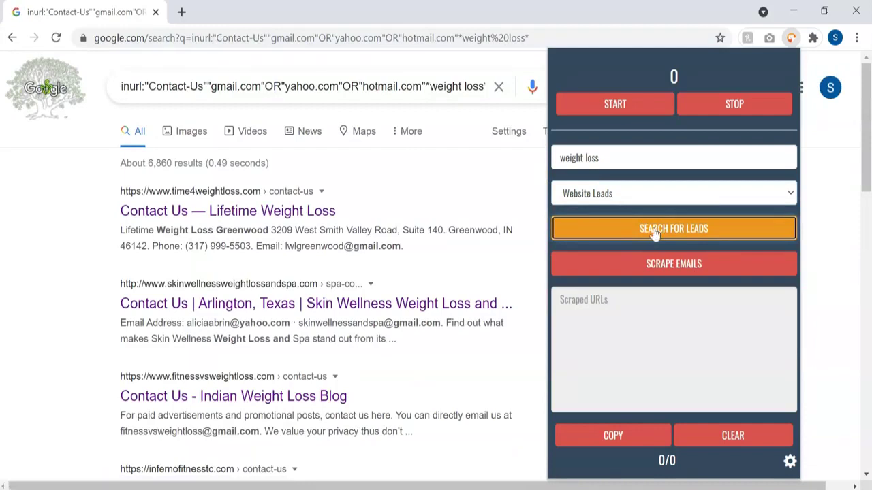
Step: Scrape emails from the weight loss contact pages and download the eleven leads as a text file
left_click(658, 268)
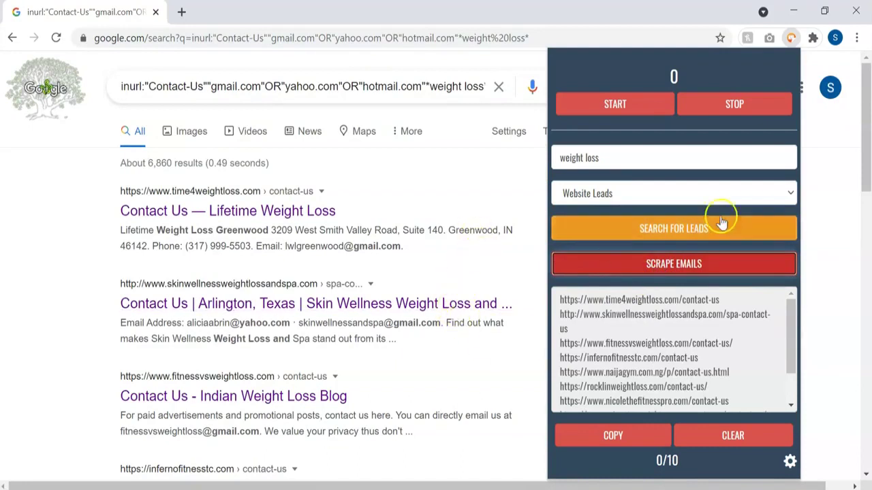
scroll(647, 368, "down", 2)
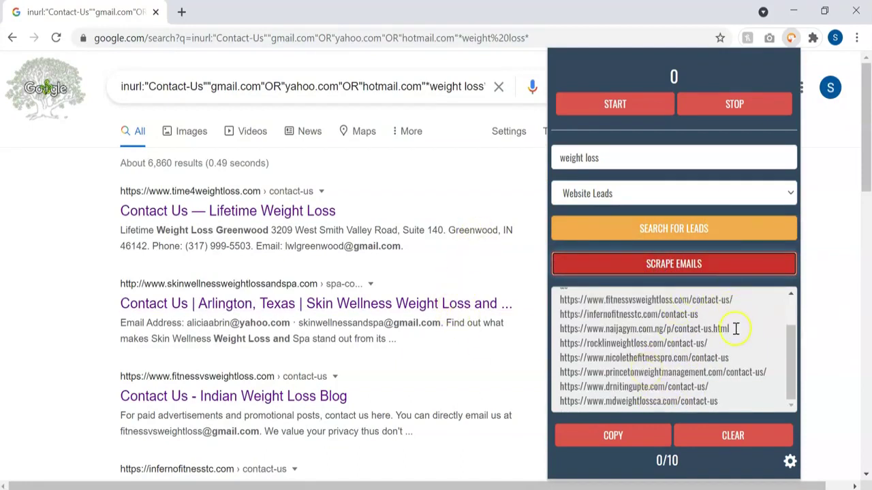
left_click(616, 106)
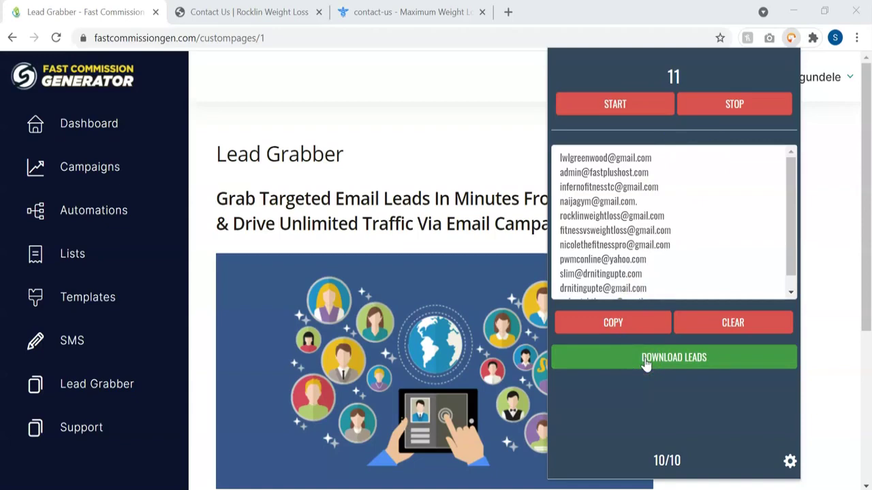
left_click(646, 361)
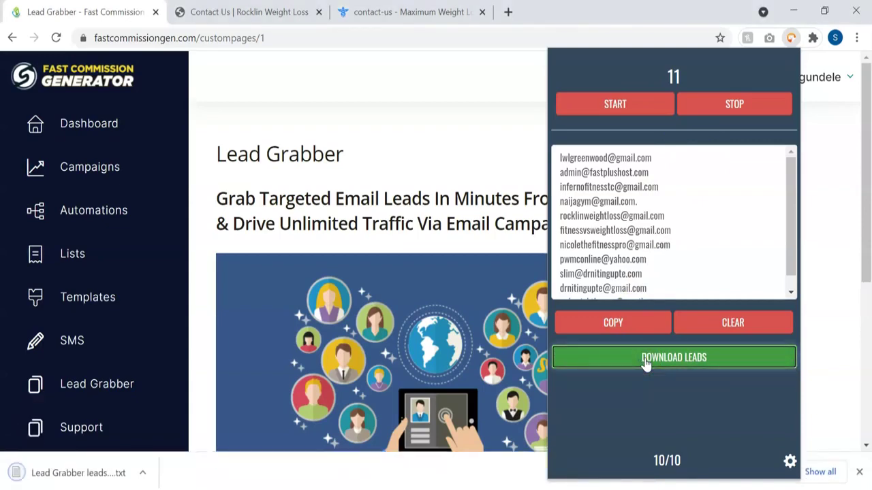
left_click(80, 472)
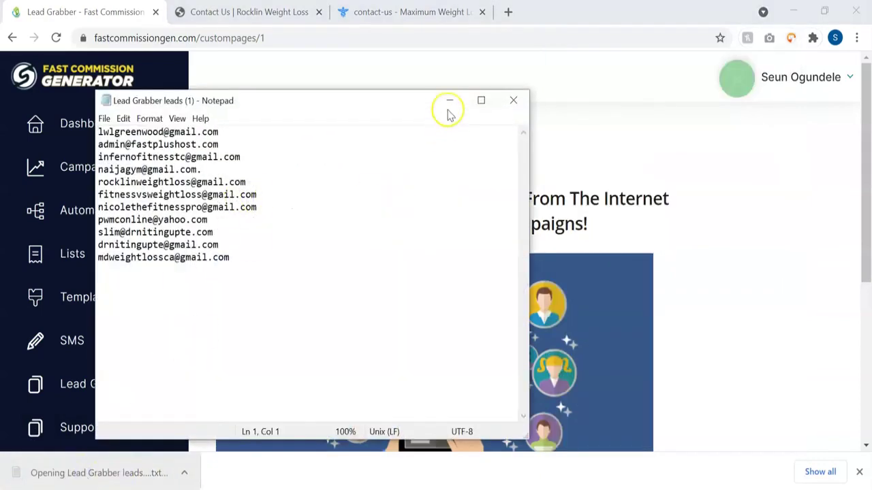
left_click(448, 106)
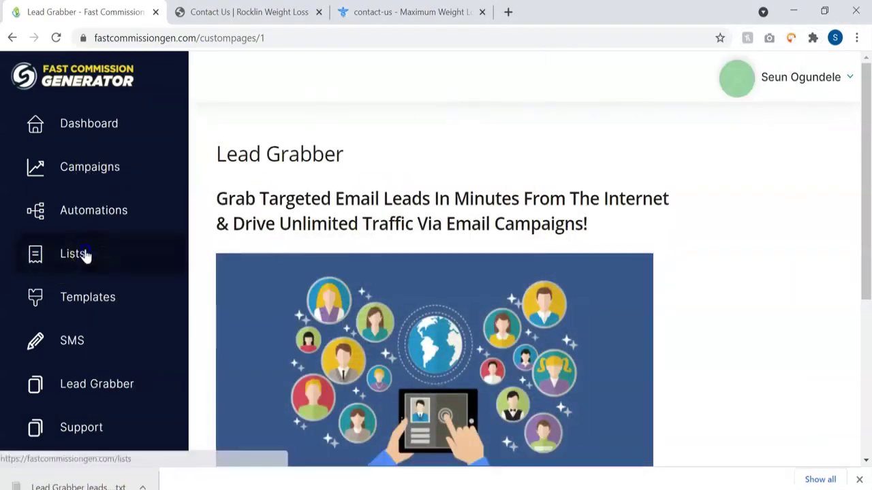
Step: Start a new mail list named 'Weight Loss' with a sender email and default sender name
left_click(84, 254)
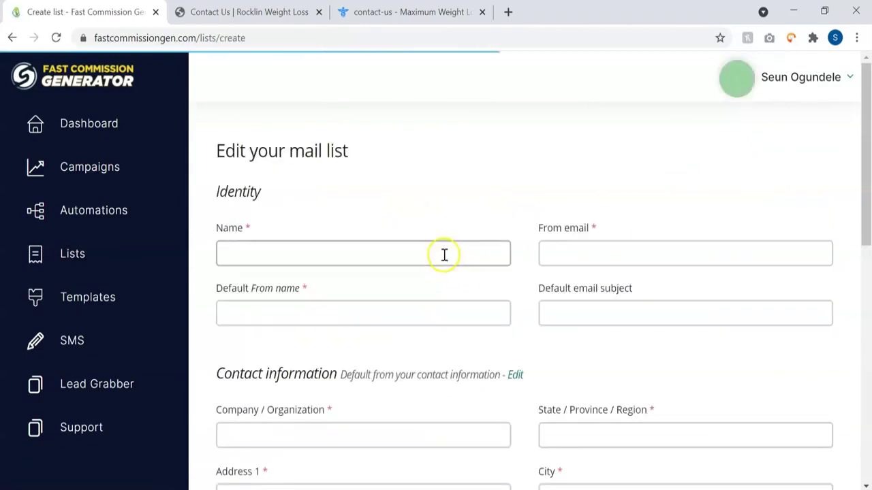
left_click(444, 254)
type("Weight Loss List")
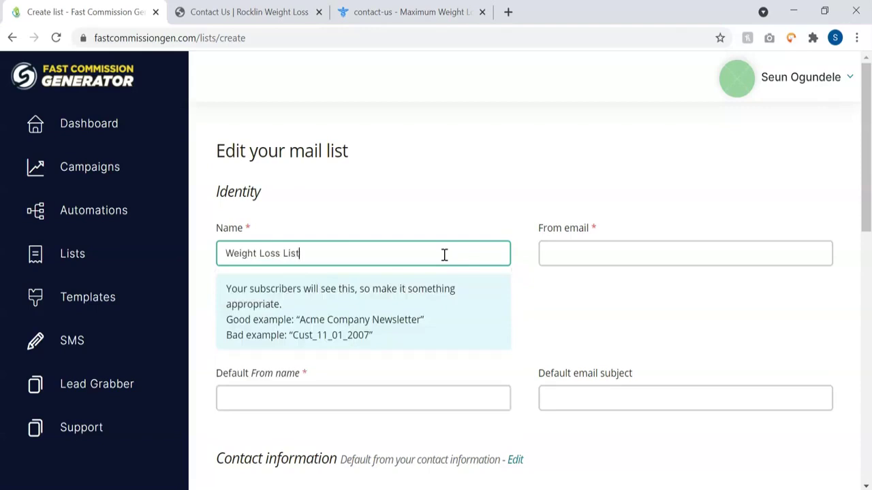
key("Tab")
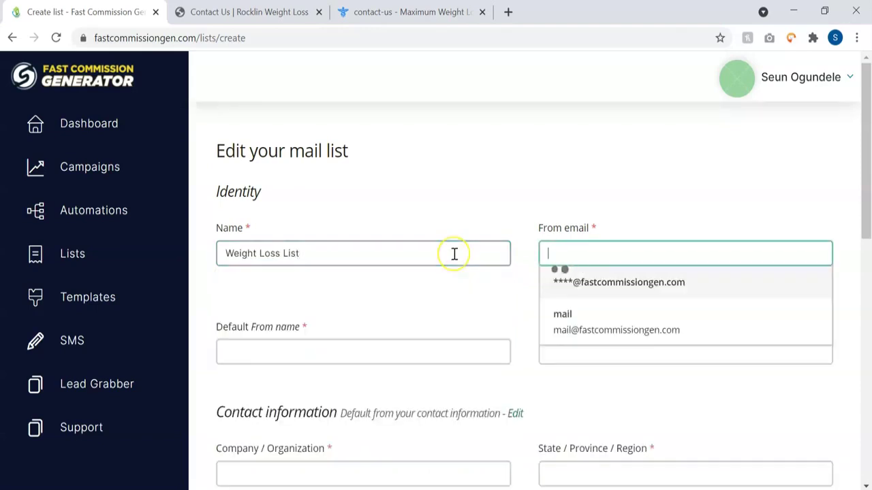
scroll(388, 343, "down", 2)
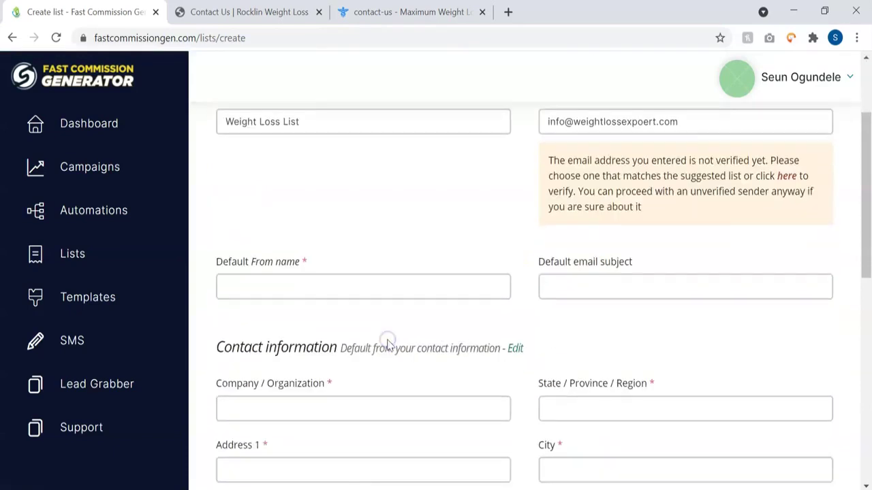
left_click(329, 287)
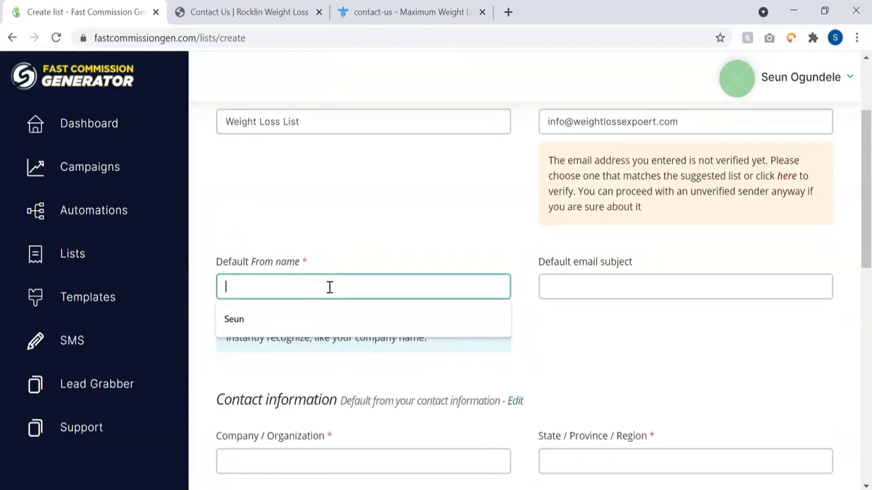
type("Seun")
left_click(512, 361)
scroll(510, 362, "down", 1)
Step: Enter company name 'WeightlossXpat' plus its state, city, street address and postal code
left_click(438, 323)
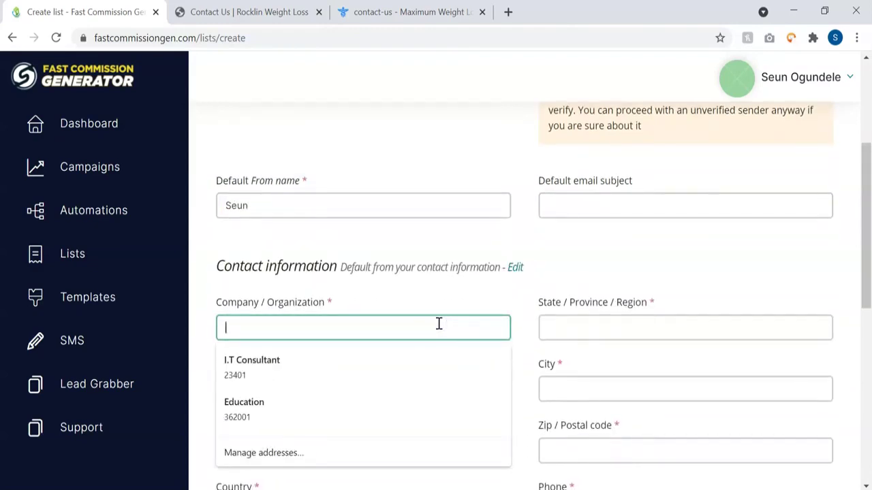
type("We")
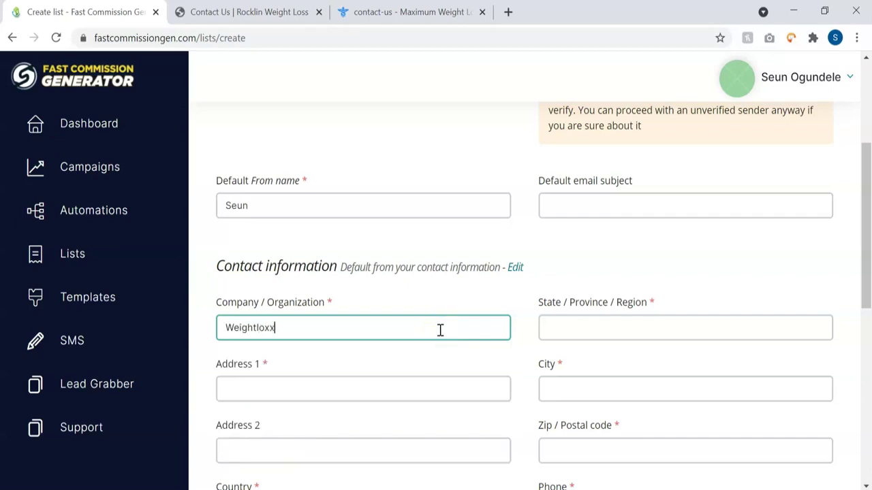
type("ightlossXpat")
left_click(565, 331)
type("f")
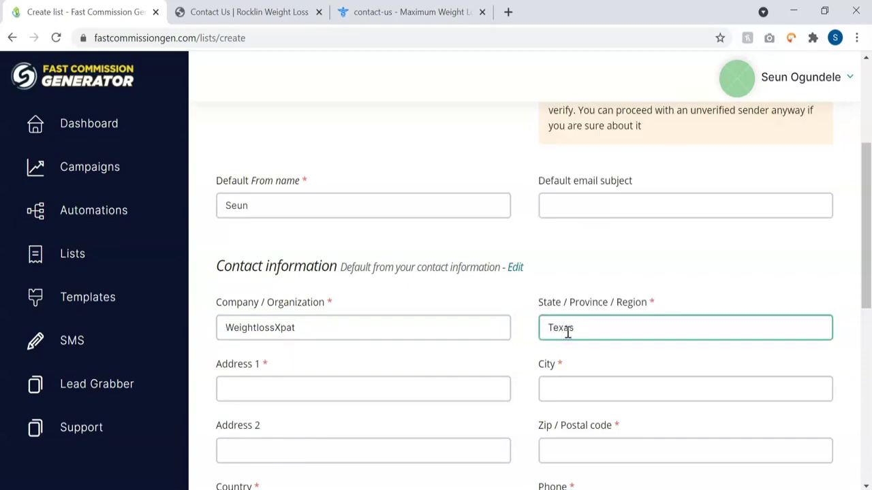
key("ctrl+a")
type("Dal")
left_click(556, 387)
type("Te")
left_click(446, 386)
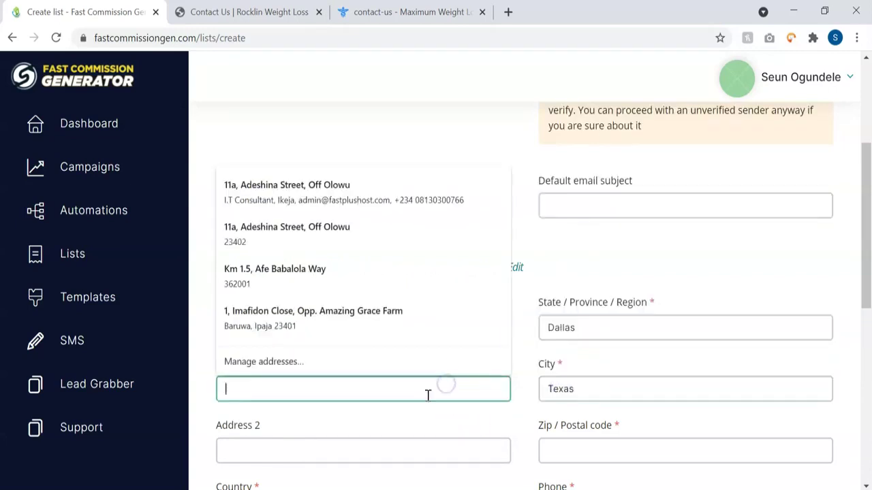
left_click(423, 393)
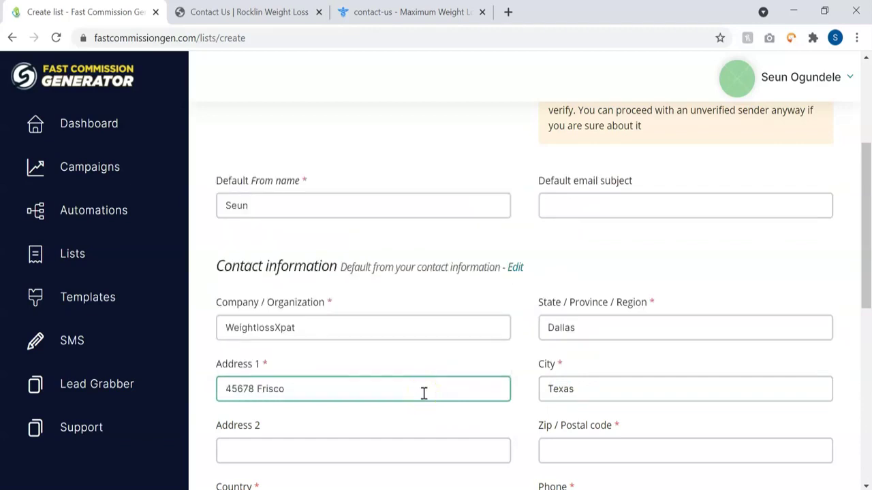
scroll(504, 420, "down", 1)
left_click(571, 381)
type("456879")
scroll(571, 383, "down", 2)
Step: Add the contact phone number, United States as country, and the list's contact email
left_click(574, 298)
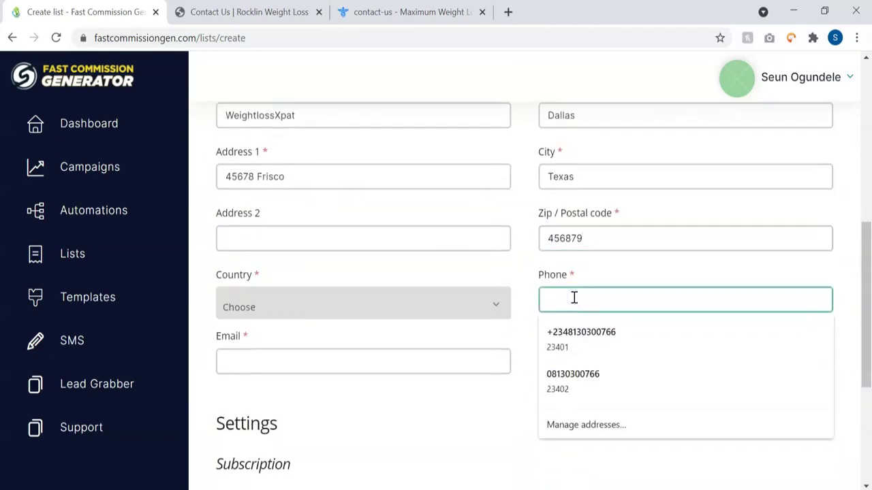
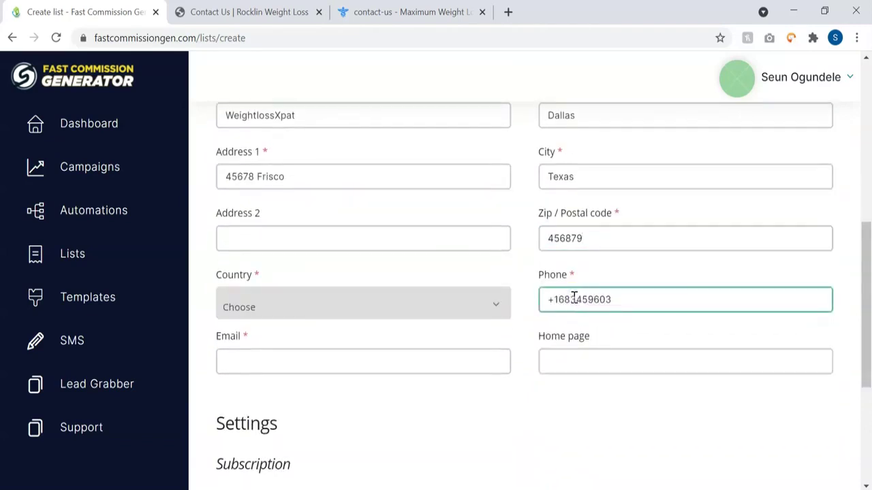
left_click(453, 307)
type("uuu")
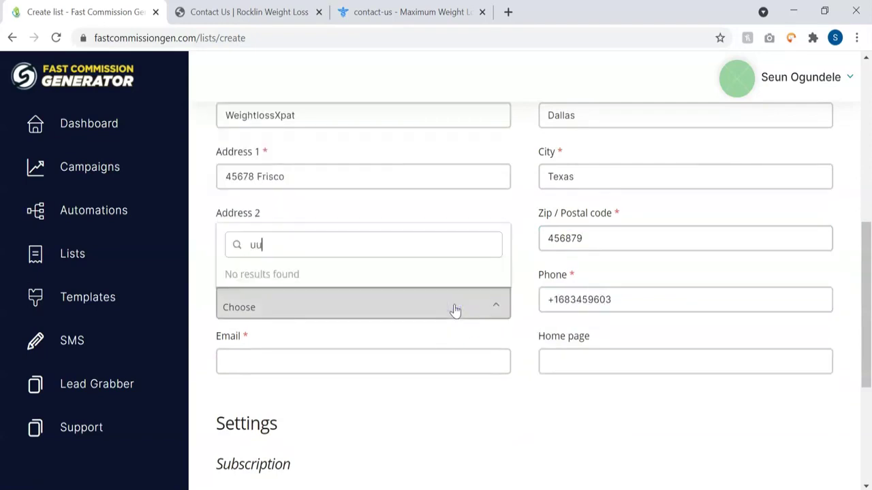
key("BackSpace")
key("BackSpace")
type("nited")
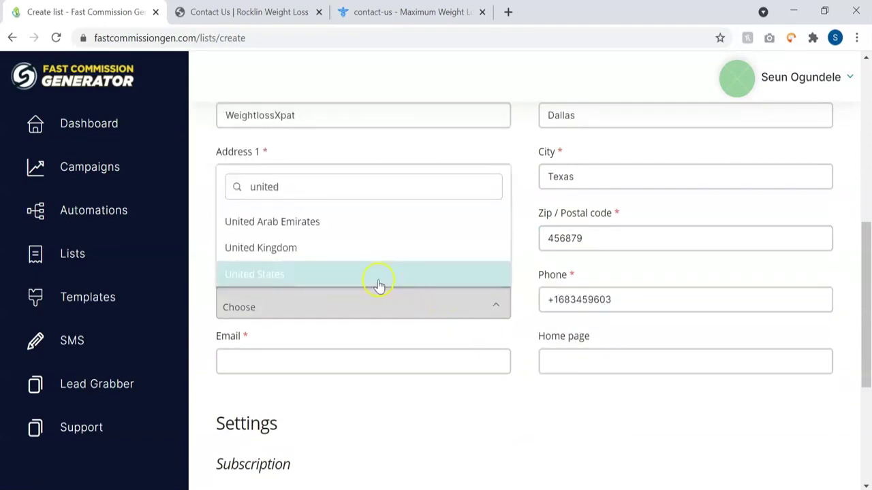
left_click(379, 279)
left_click(376, 363)
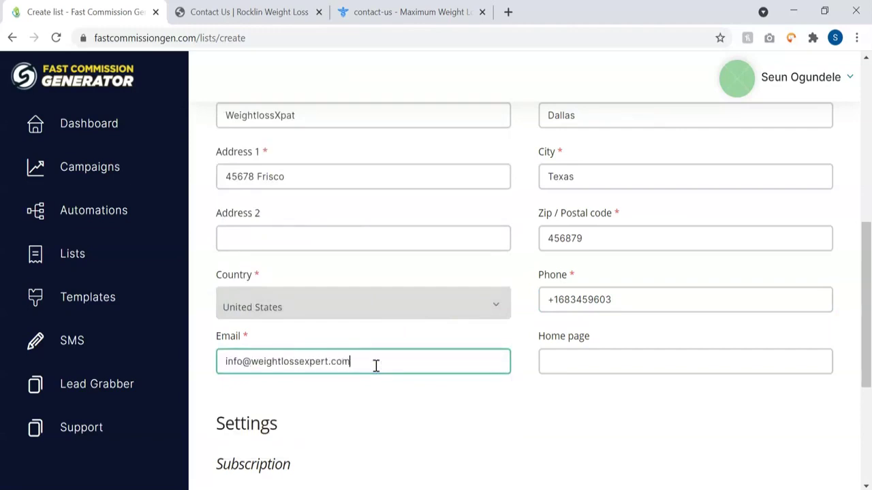
left_click(459, 408)
scroll(458, 407, "down", 4)
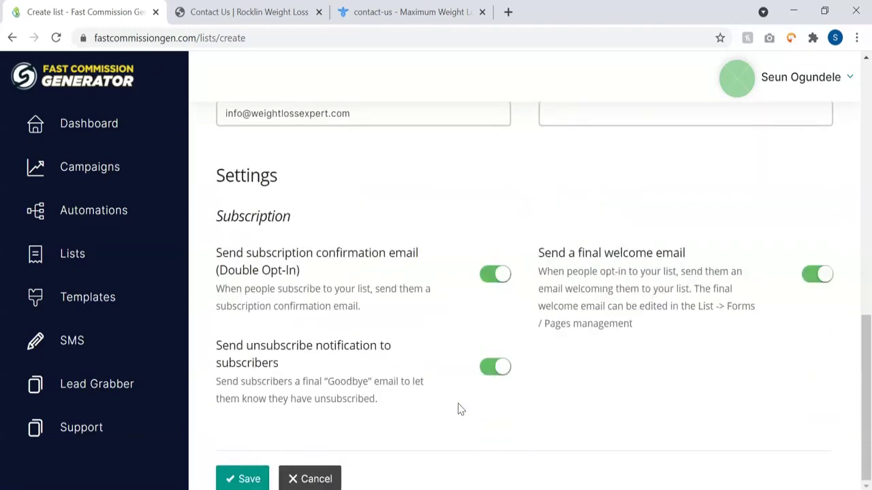
Step: Save the list, then open Weight Loss List's Subscribers > Import page
left_click(242, 480)
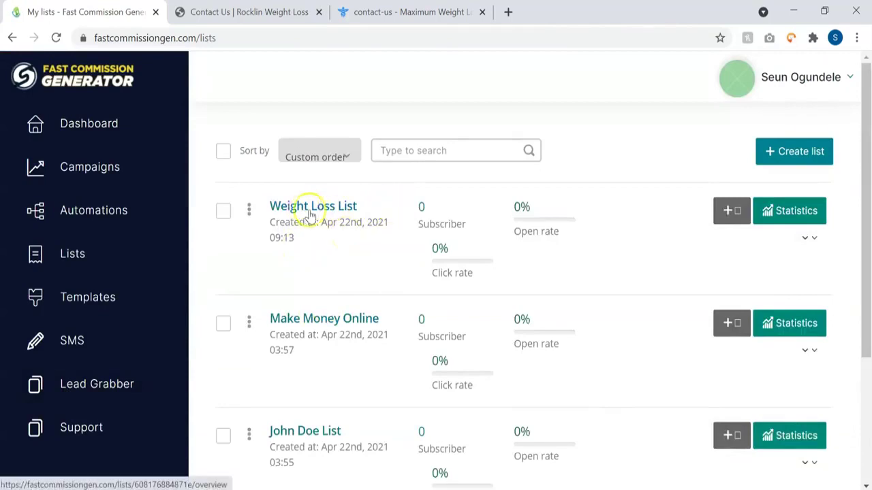
left_click(333, 206)
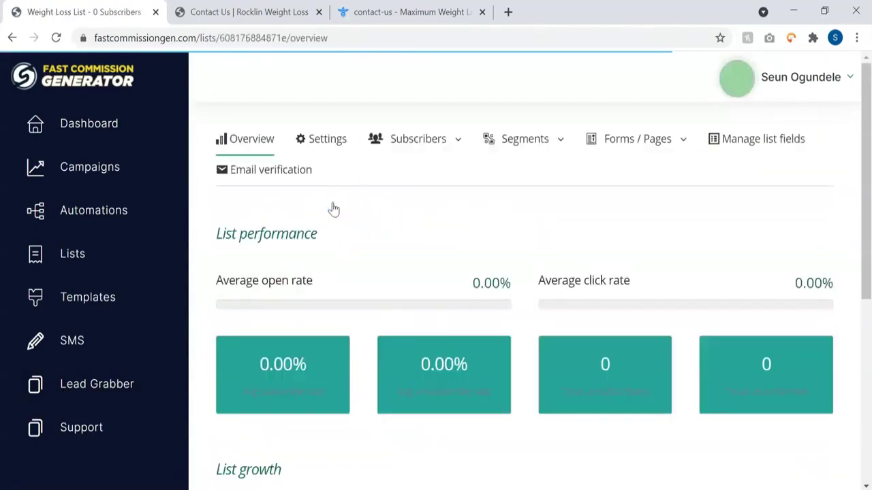
left_click(456, 141)
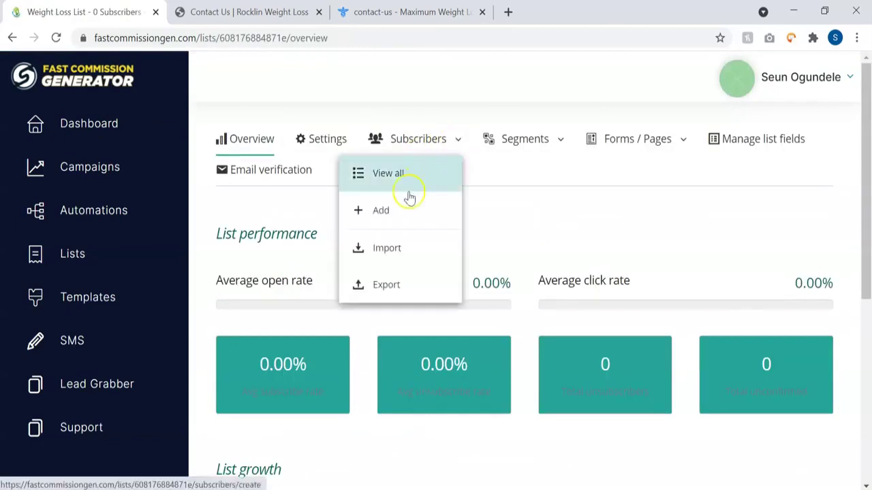
left_click(384, 251)
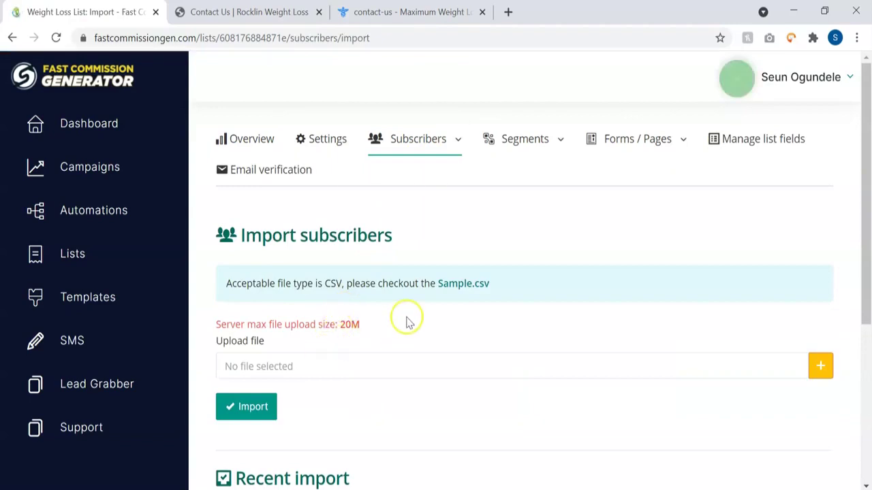
Step: Download and open Sample.csv to check the import format, then close it
left_click(466, 283)
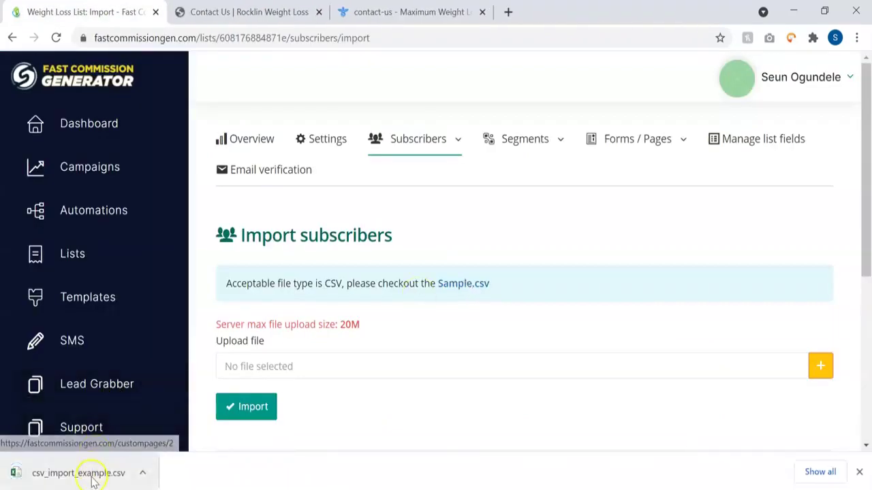
left_click(93, 480)
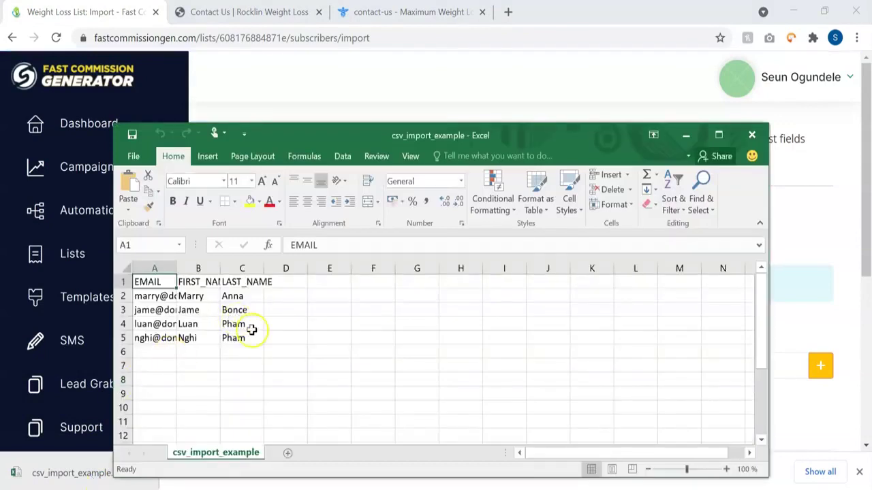
left_click(751, 134)
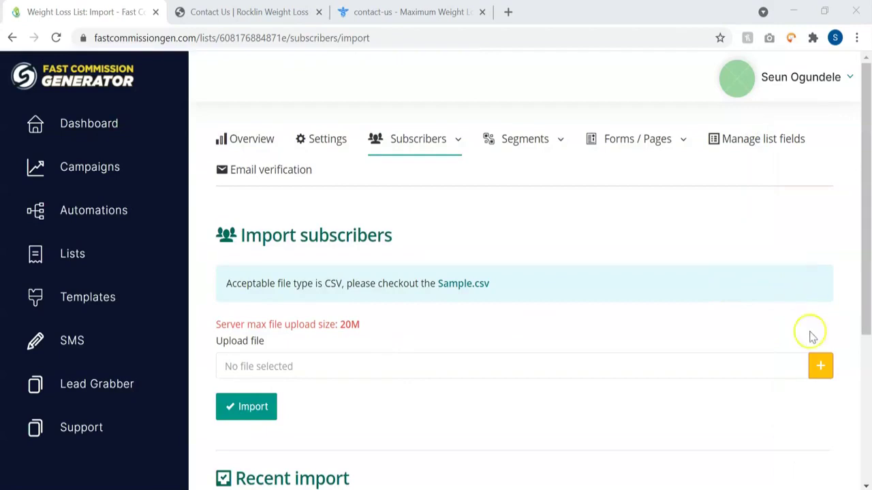
Step: Upload 'lead grabber leads.csv' and import it, with all 8 subscribers succeeding
left_click(820, 366)
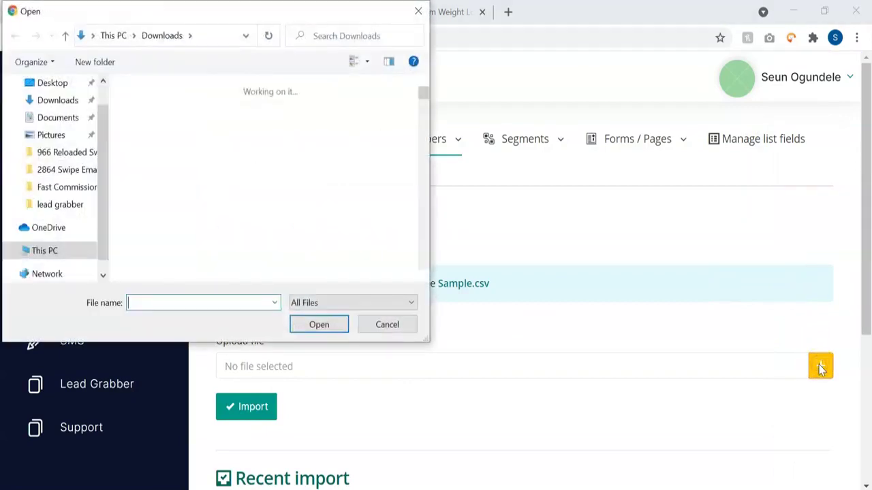
left_click(235, 122)
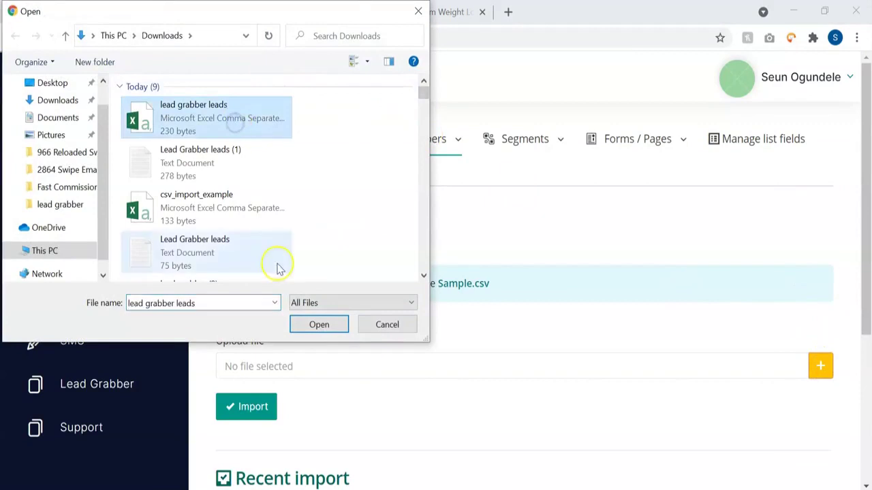
left_click(317, 324)
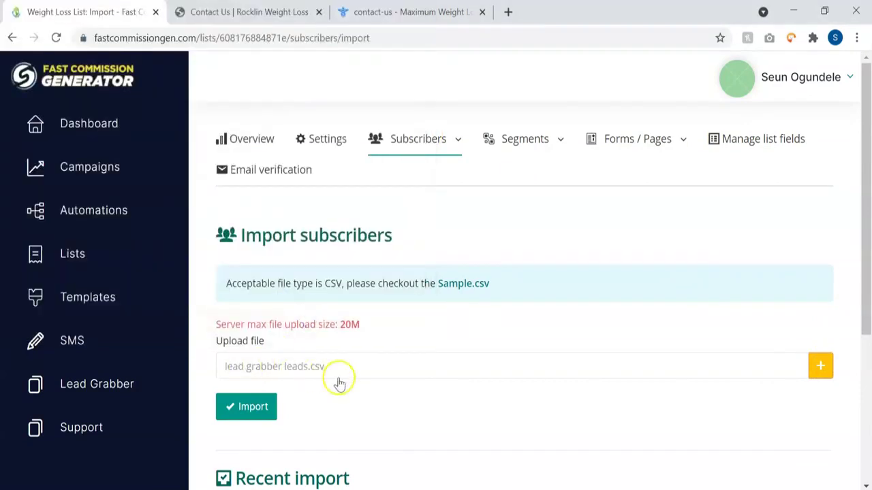
left_click(252, 407)
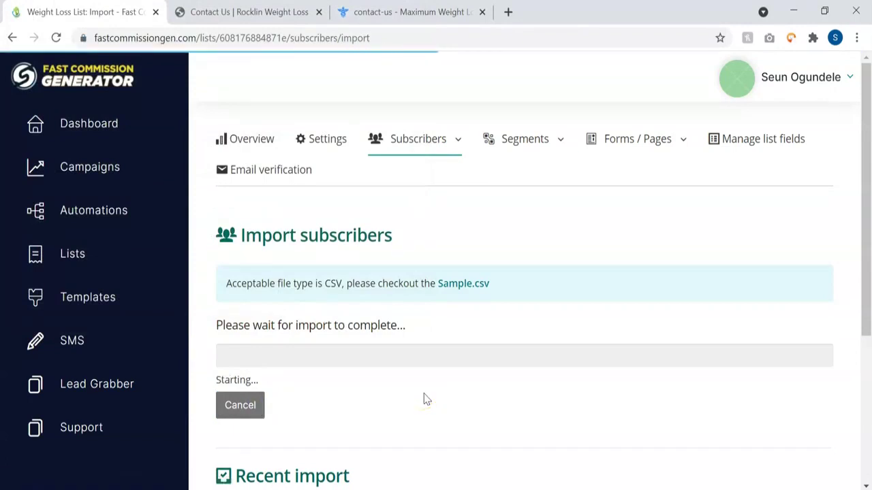
scroll(424, 399, "down", 3)
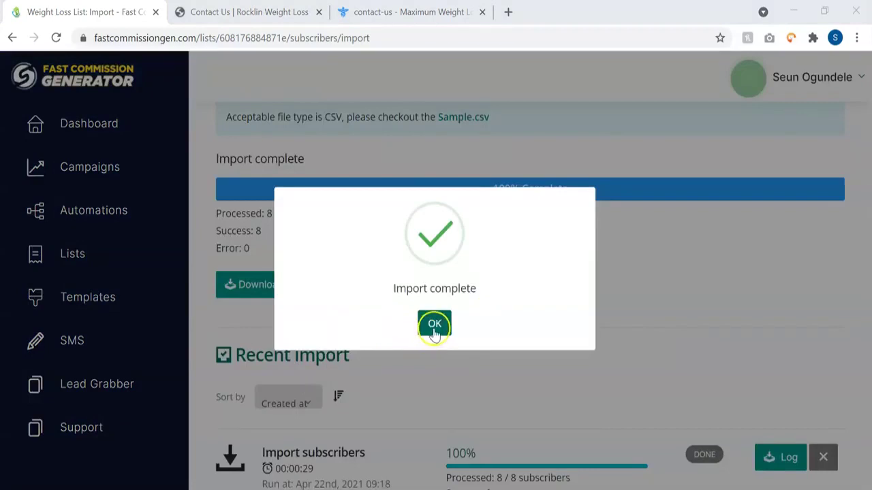
left_click(434, 327)
scroll(536, 297, "down", 1)
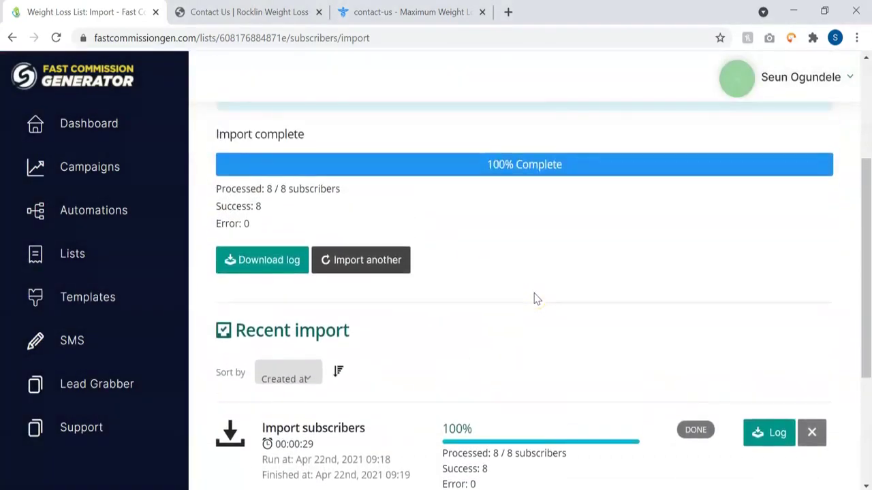
scroll(535, 298, "up", 2)
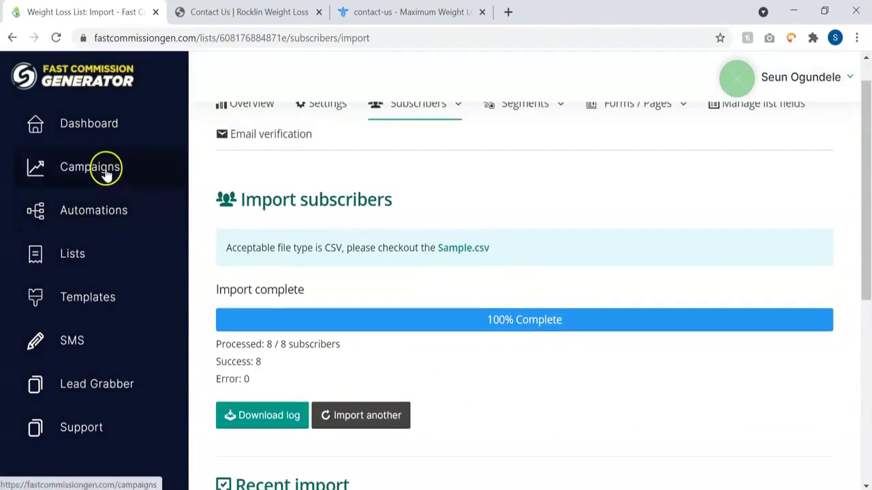
Step: Create a new campaign with Weight Loss List as its only recipient list and save recipients
left_click(106, 174)
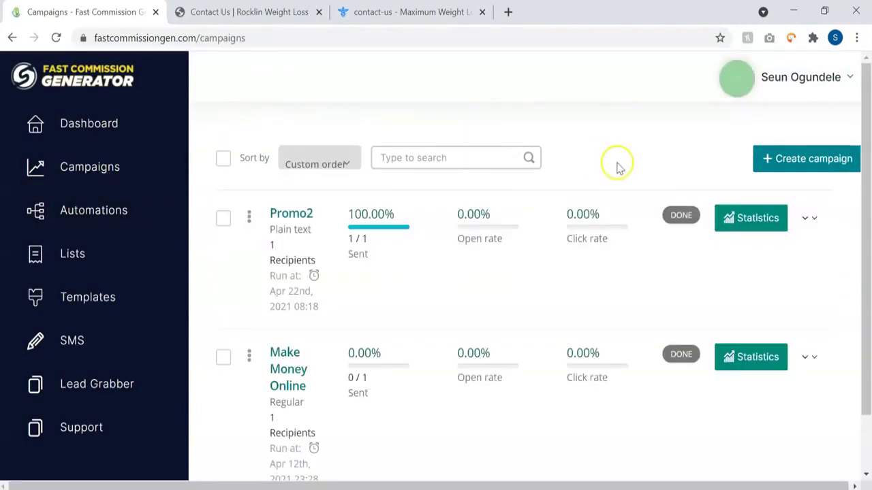
left_click(786, 158)
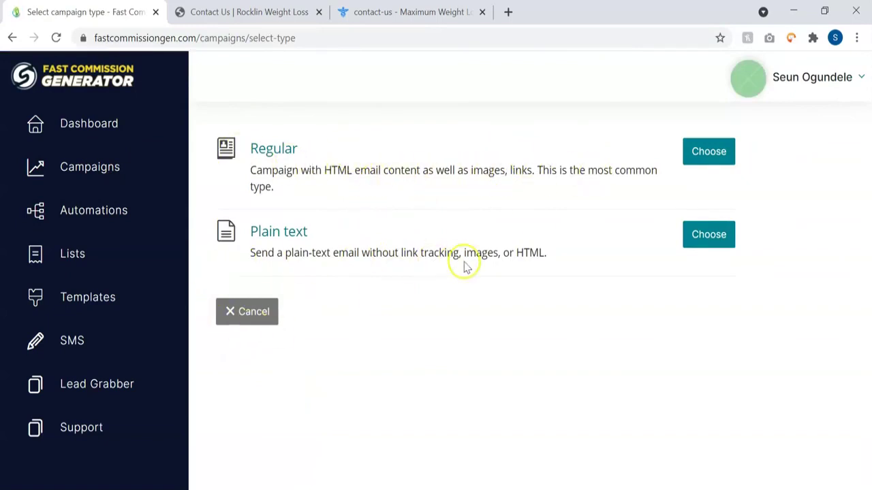
left_click(706, 151)
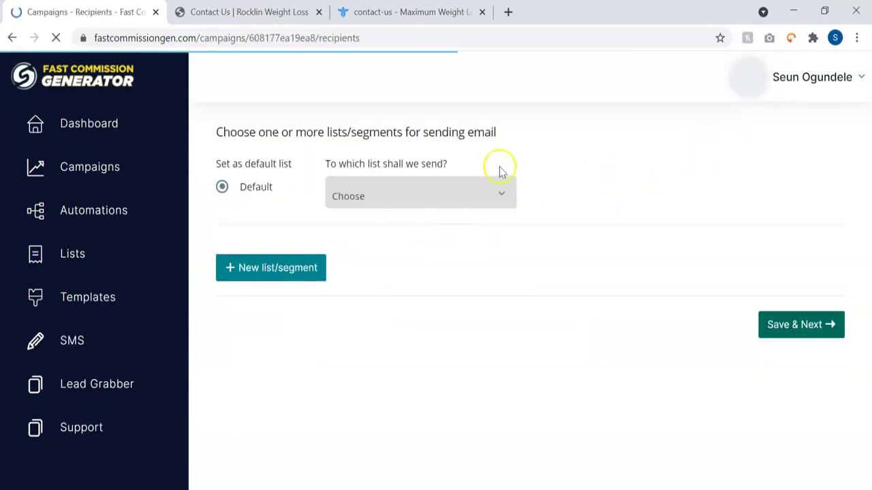
left_click(472, 201)
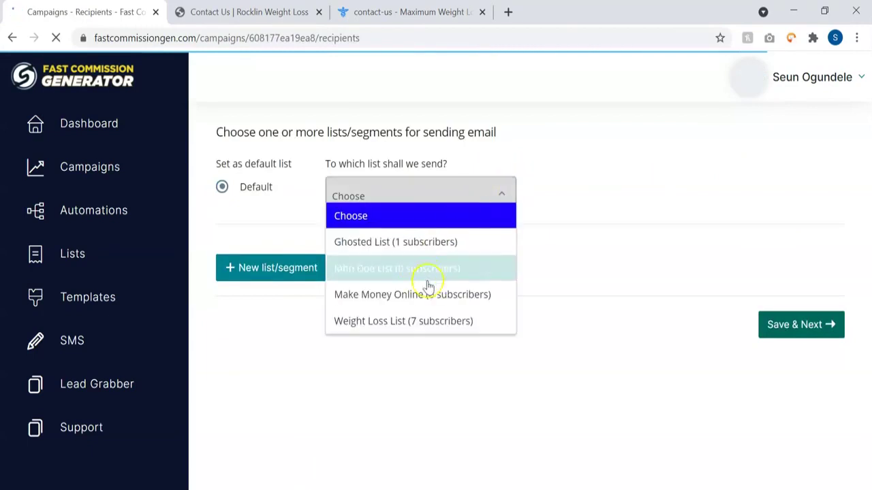
left_click(423, 321)
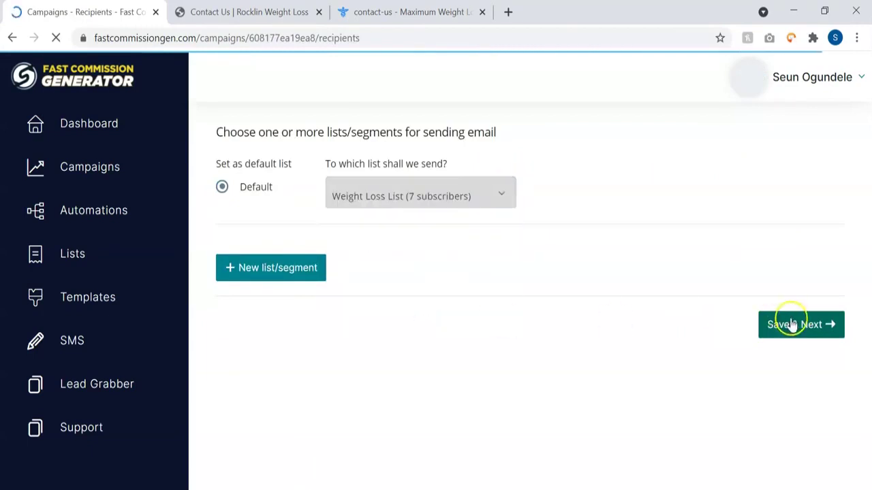
left_click(279, 273)
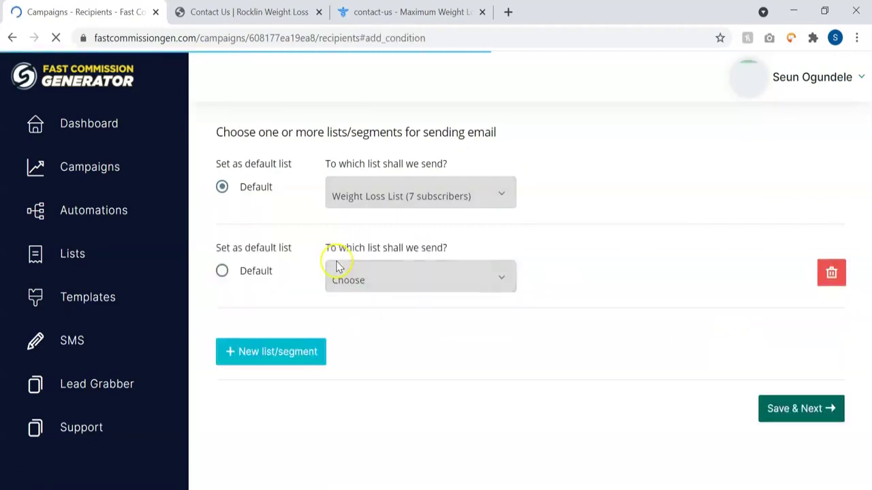
left_click(373, 279)
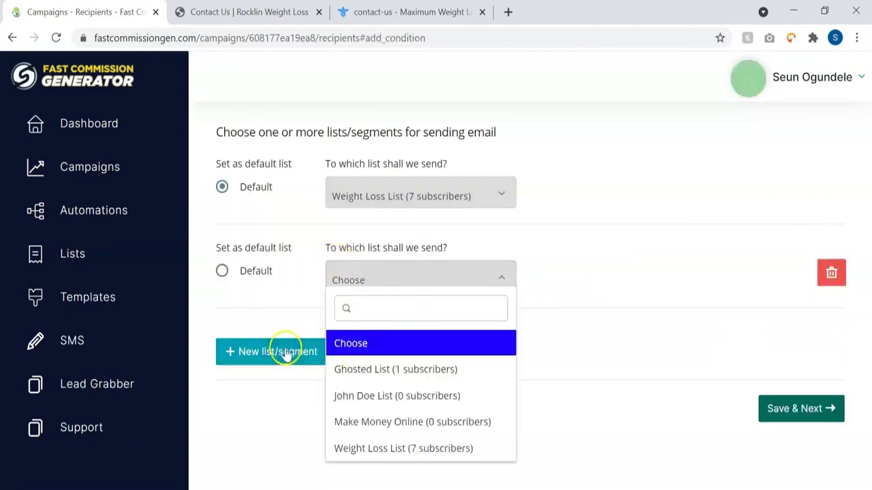
left_click(554, 283)
left_click(845, 282)
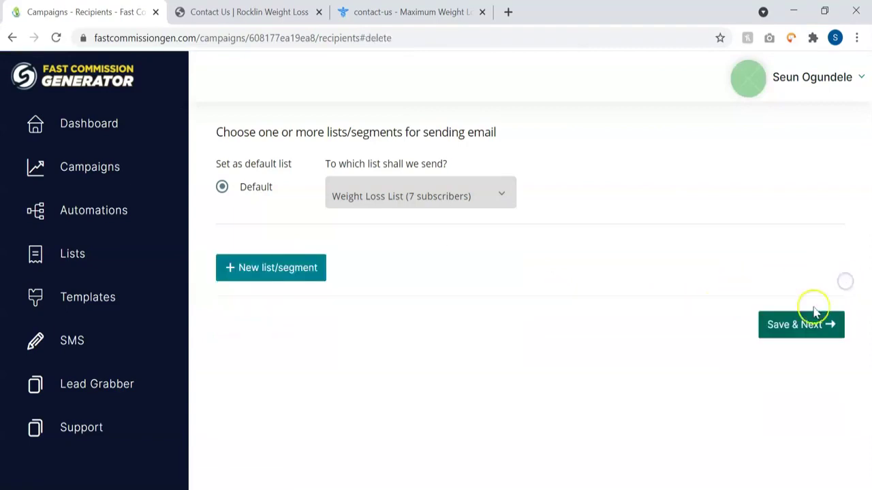
left_click(776, 331)
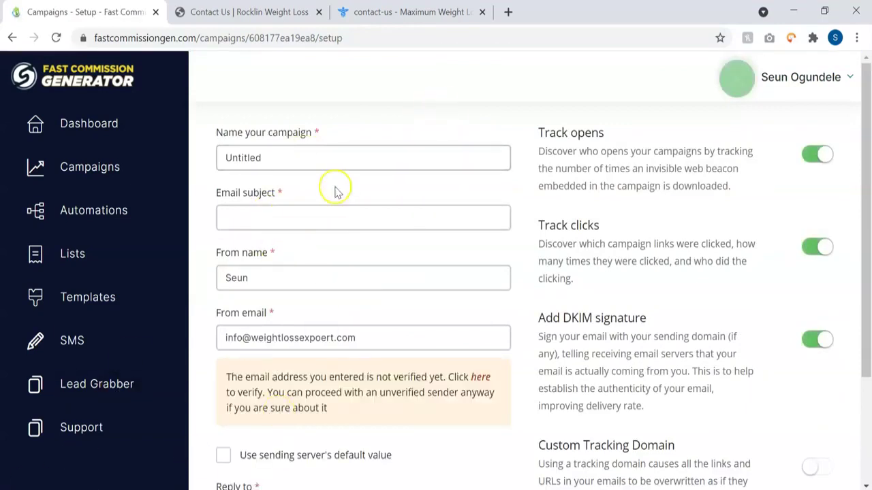
Step: Rename the campaign to 'Weight Loss Service'
double_click(286, 162)
type("Weight Loss ")
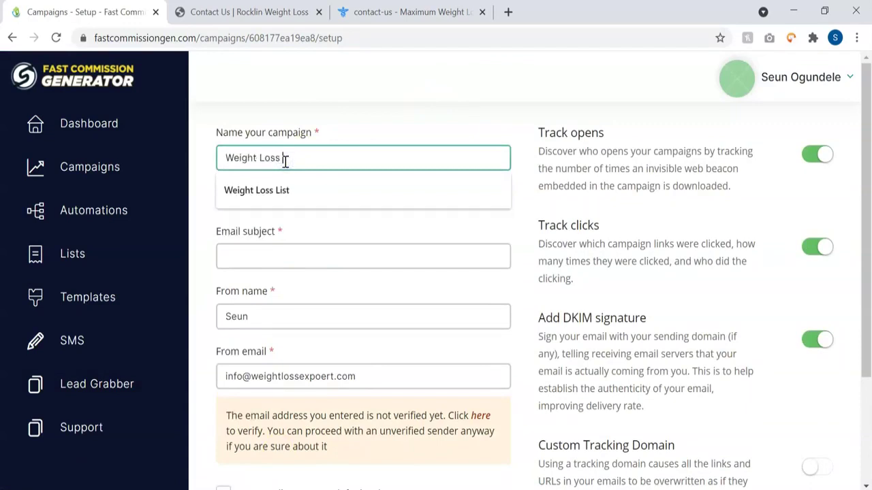
type("Ser")
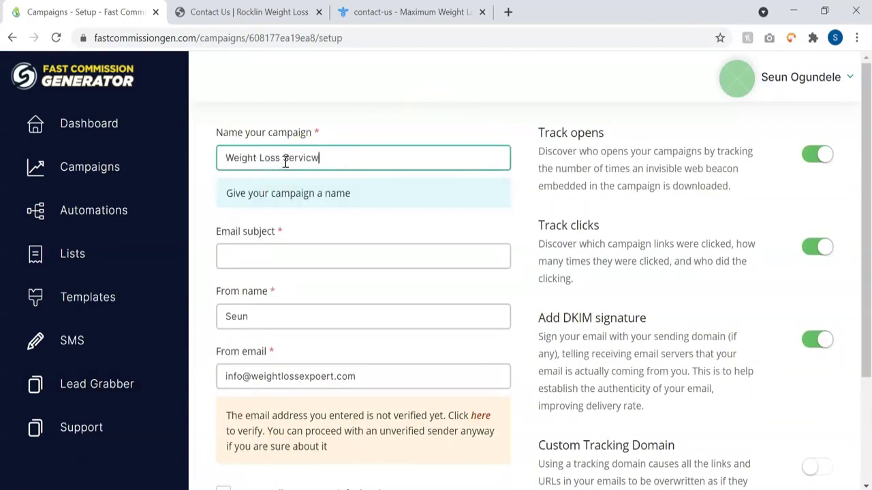
type("vicw")
key("BackSpace")
type("e")
Step: Enter the subject 'You need to see this if youre size 10.' and set Reply to to the sender address
left_click(276, 250)
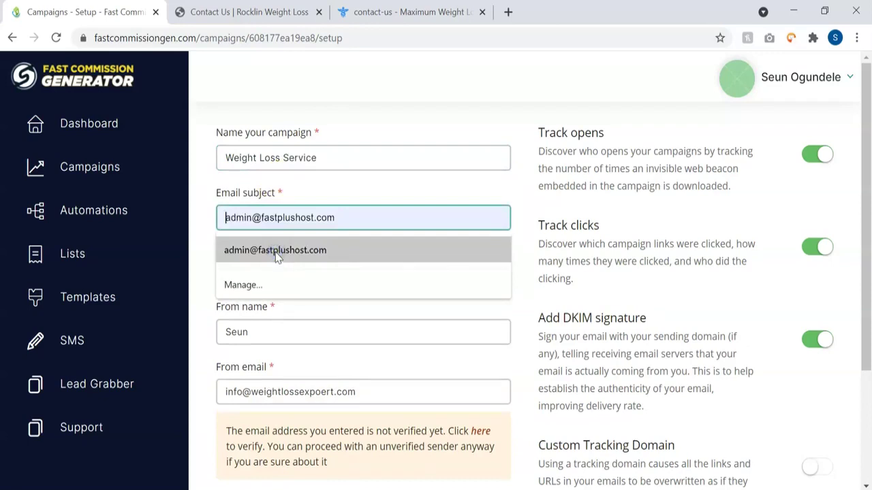
type("You need to see this if youre size 10.")
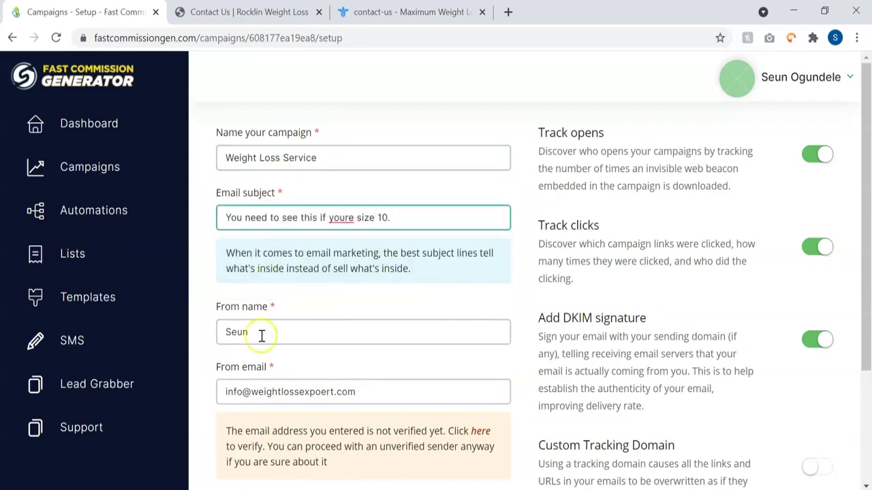
scroll(302, 333, "down", 3)
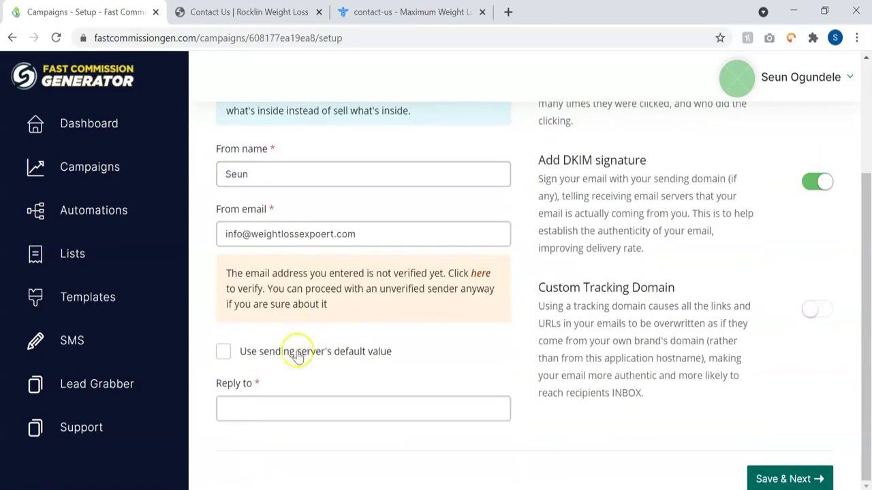
left_click(288, 404)
left_click(277, 234)
left_click(302, 165)
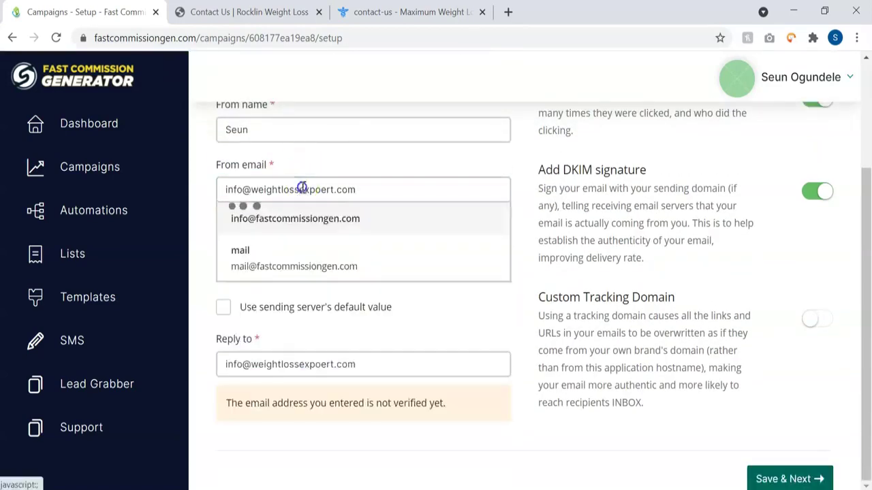
left_click(272, 190)
triple_click(221, 198)
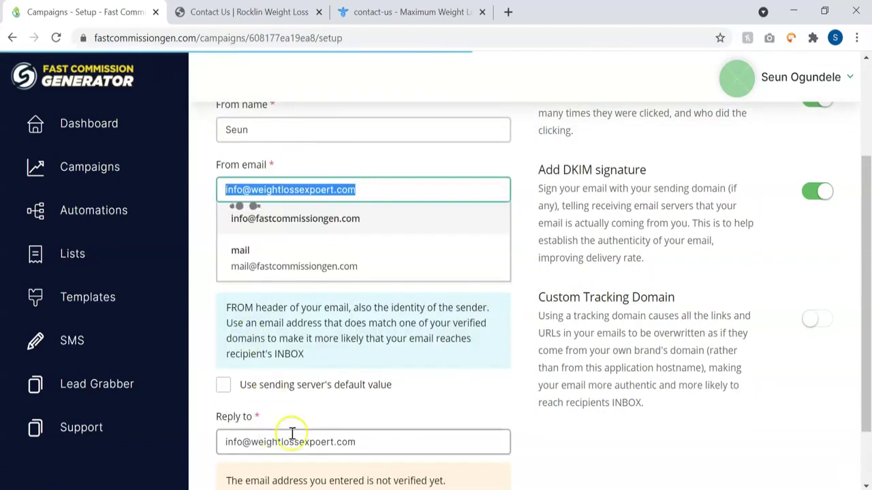
left_click(340, 417)
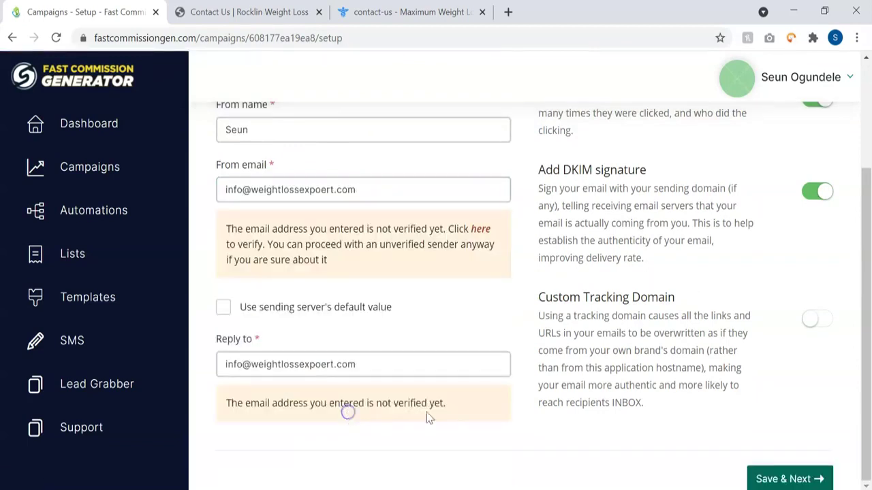
Step: Save the campaign setup and pick the Gift Card theme from the layout Themes tab
left_click(764, 475)
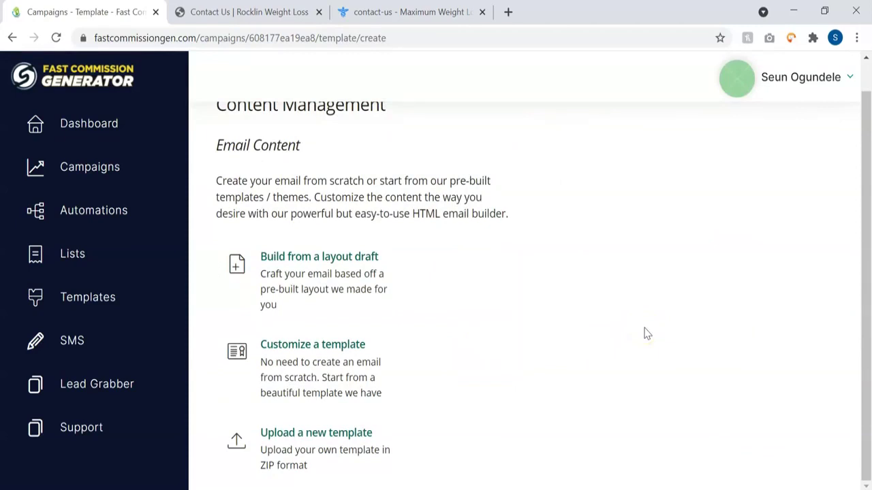
mouse_move(381, 297)
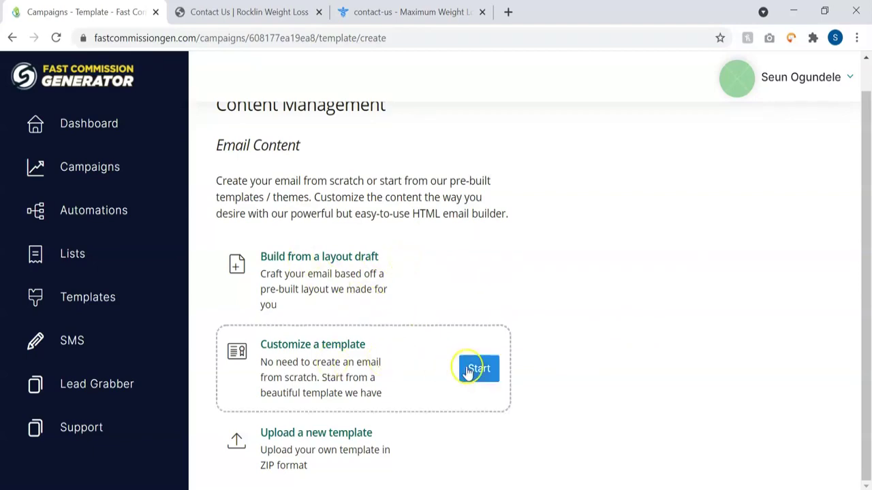
mouse_move(355, 459)
left_click(478, 372)
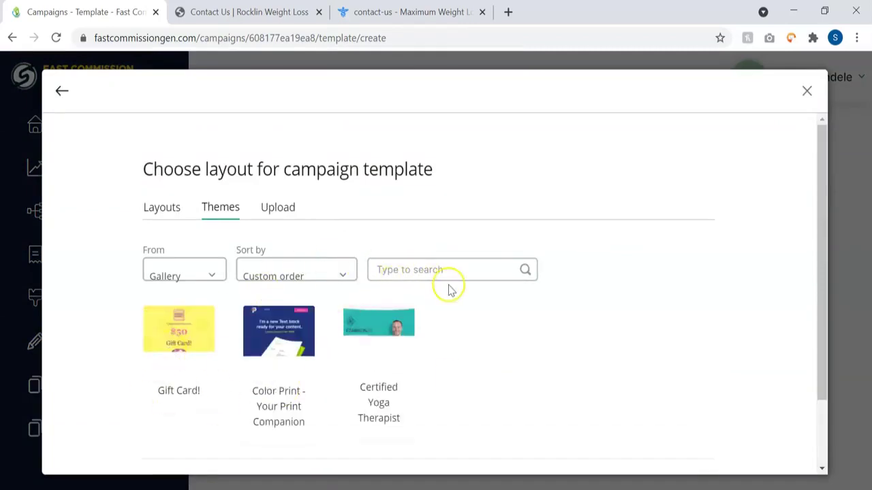
left_click(808, 93)
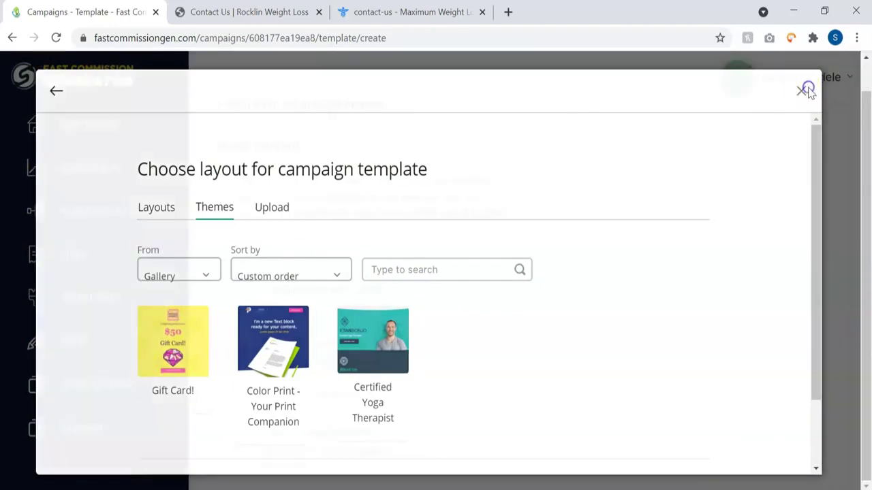
left_click(341, 274)
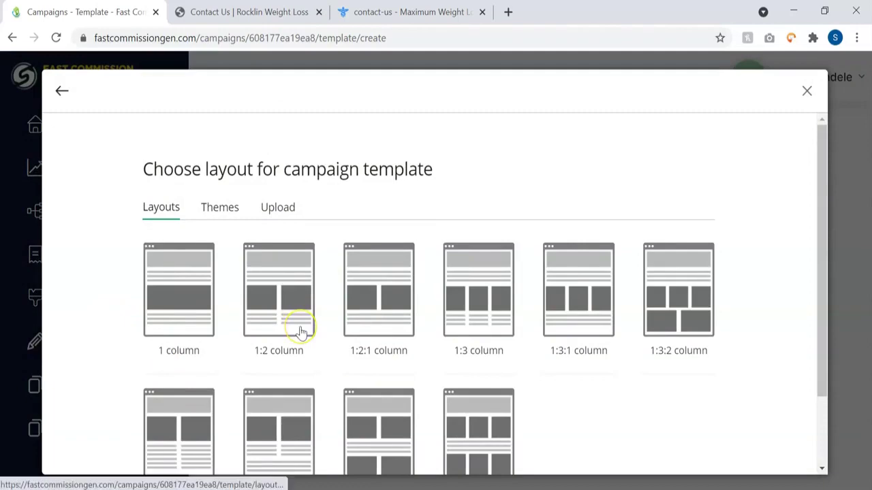
left_click(230, 210)
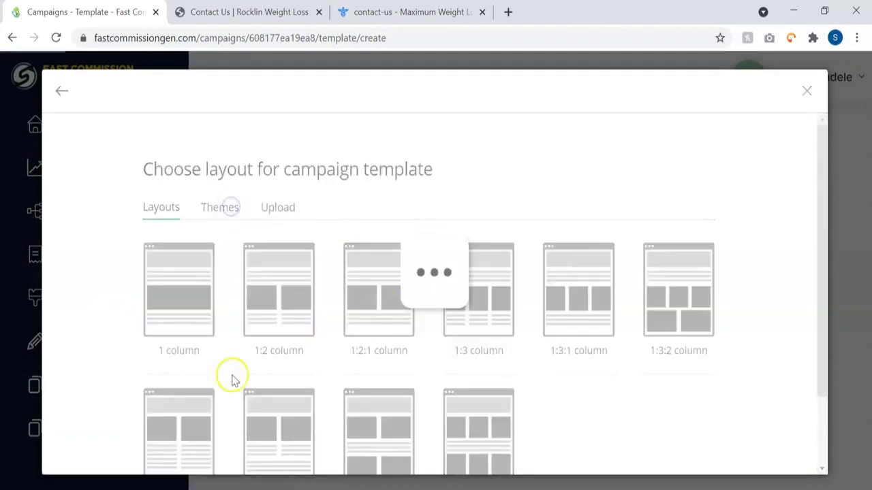
left_click(806, 89)
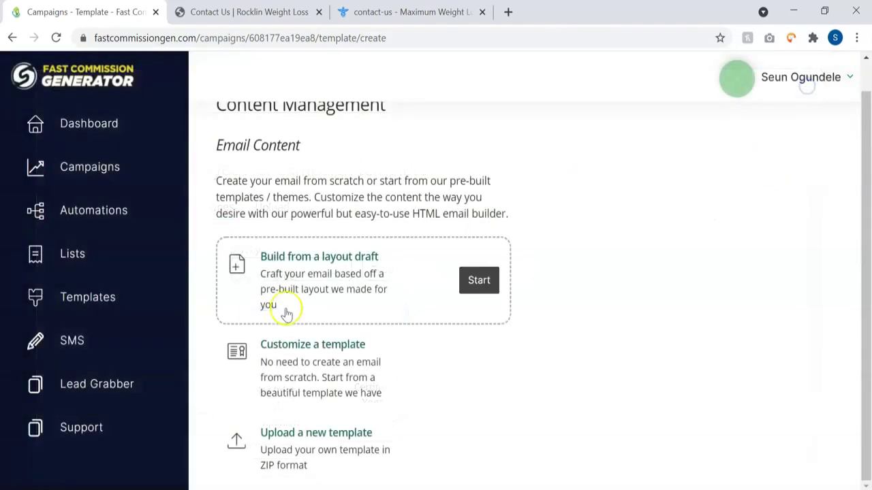
left_click(334, 275)
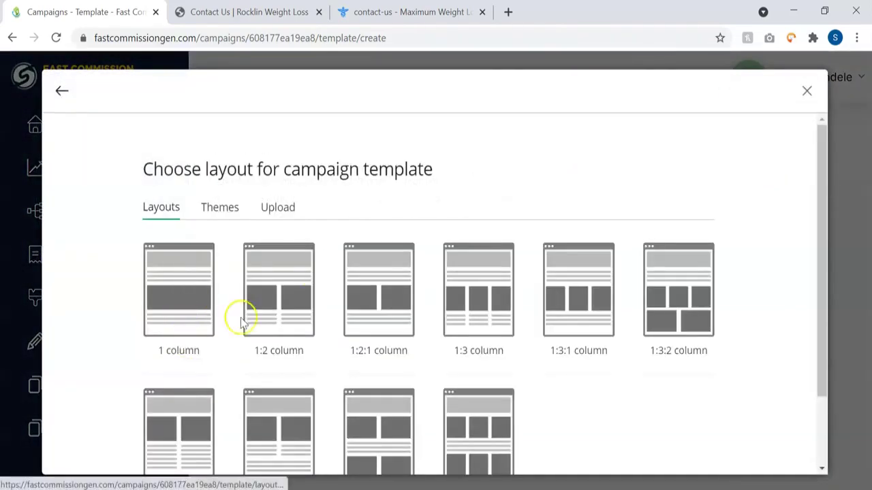
left_click(218, 209)
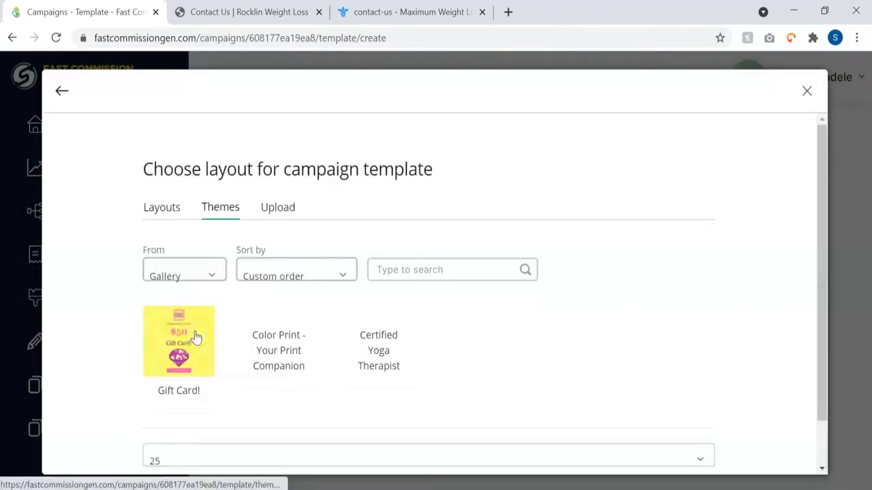
left_click(194, 344)
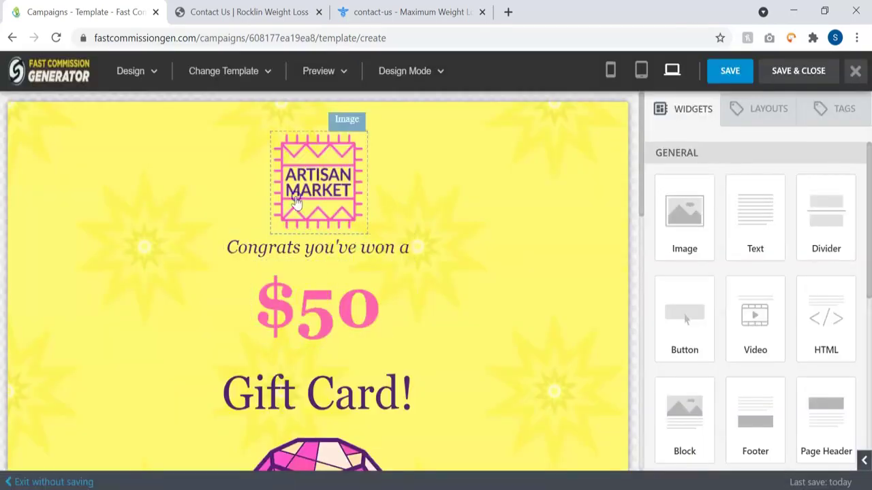
Step: Drop a Video widget under the $50 line of the Gift Card email and save and close
left_click(296, 199)
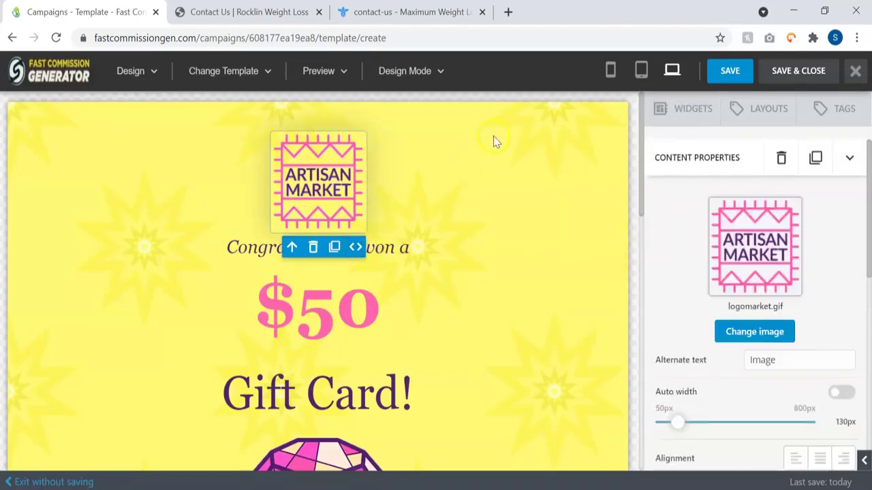
left_click(493, 137)
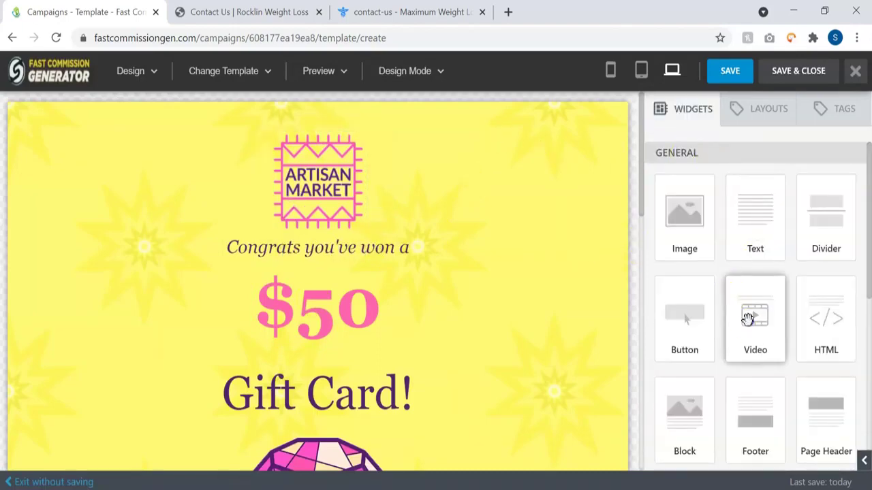
left_click_drag(748, 319, 274, 362)
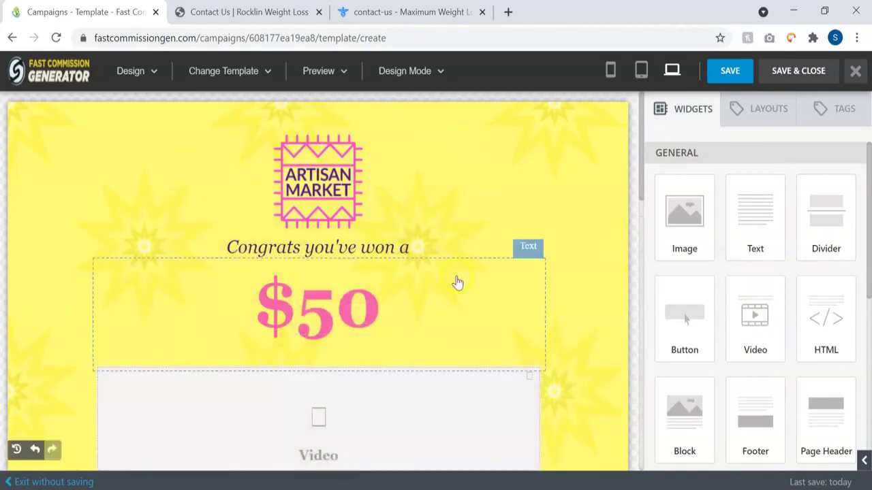
scroll(458, 282, "down", 2)
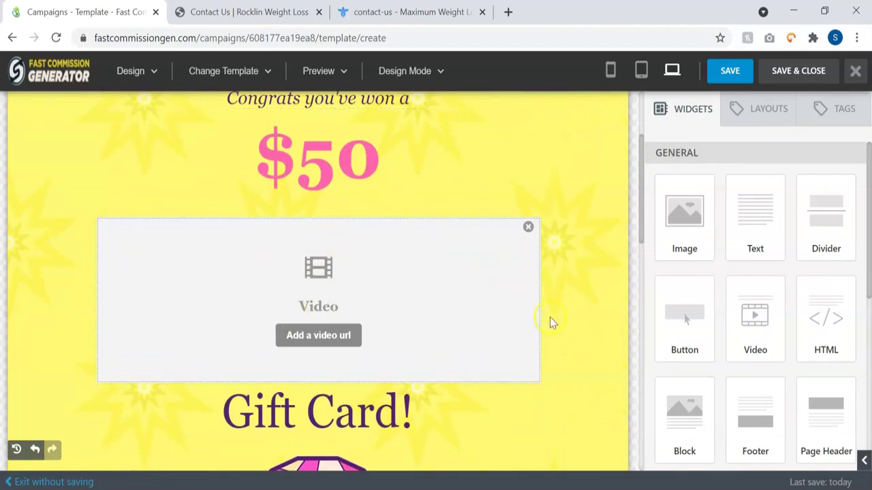
scroll(550, 317, "down", 3)
left_click(806, 81)
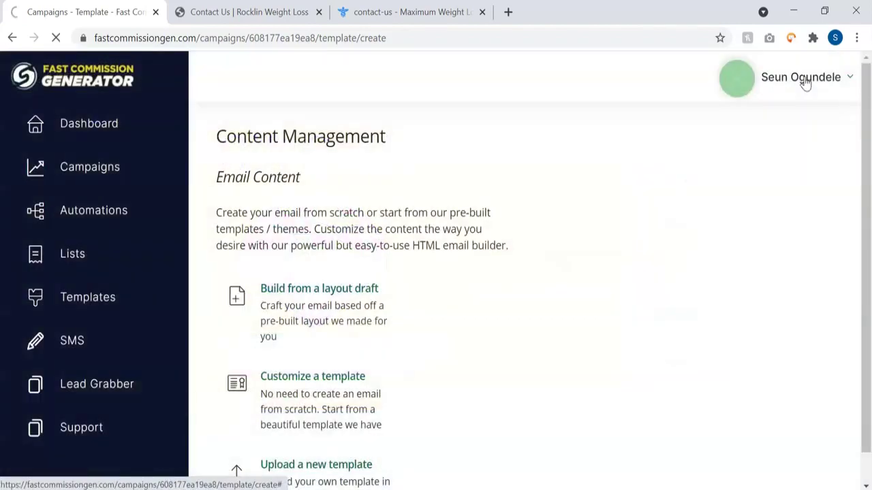
scroll(576, 306, "down", 3)
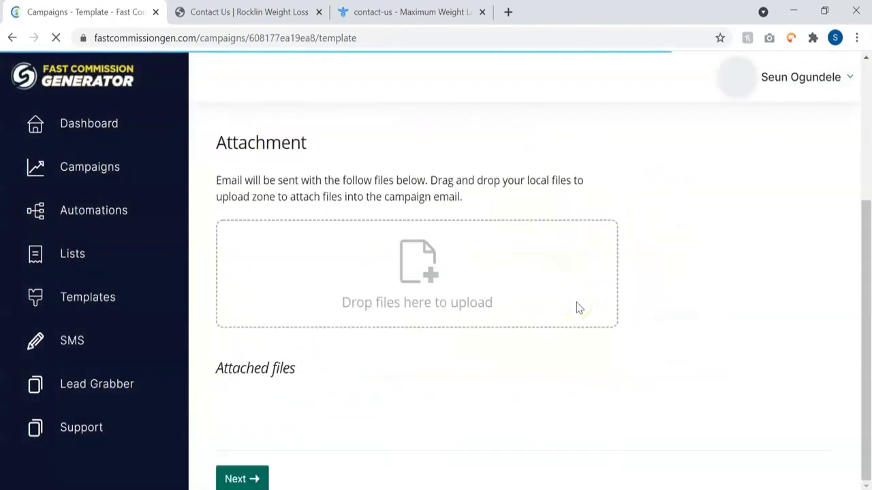
left_click(241, 478)
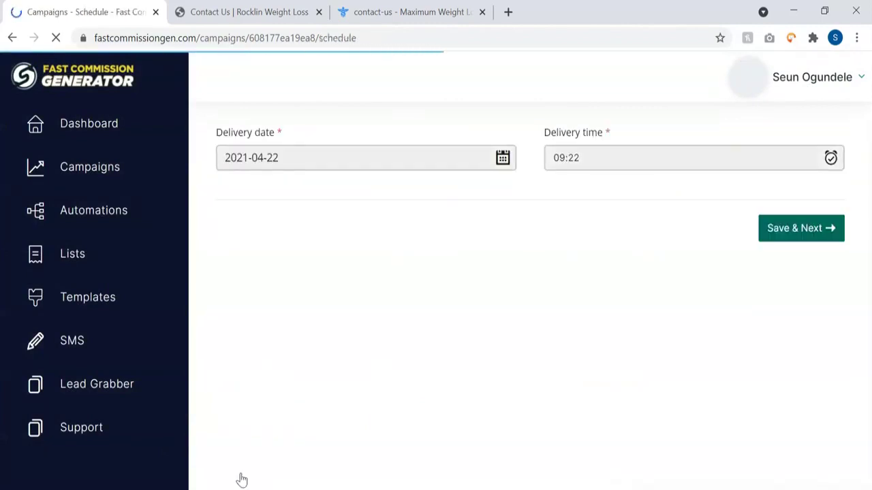
left_click(804, 232)
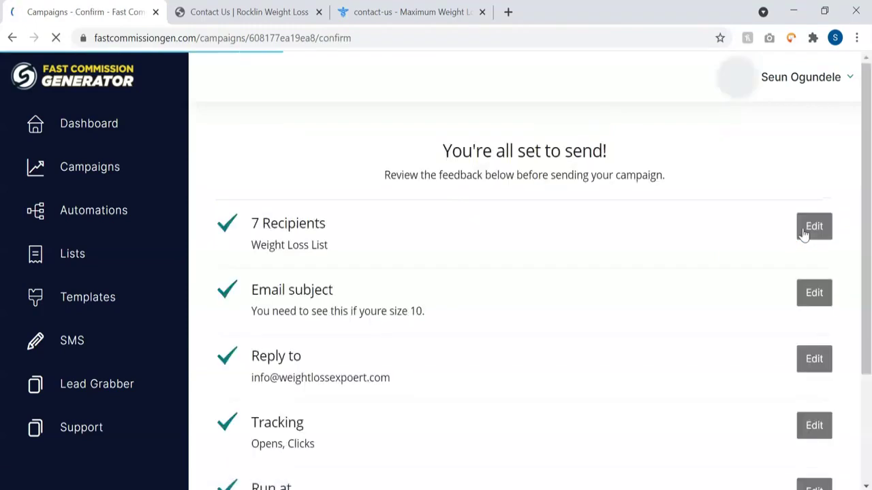
Step: Check the confirm page's 7 recipients and Apr 22nd, 2021 09:22 start, then move to SMS
scroll(525, 468, "down", 3)
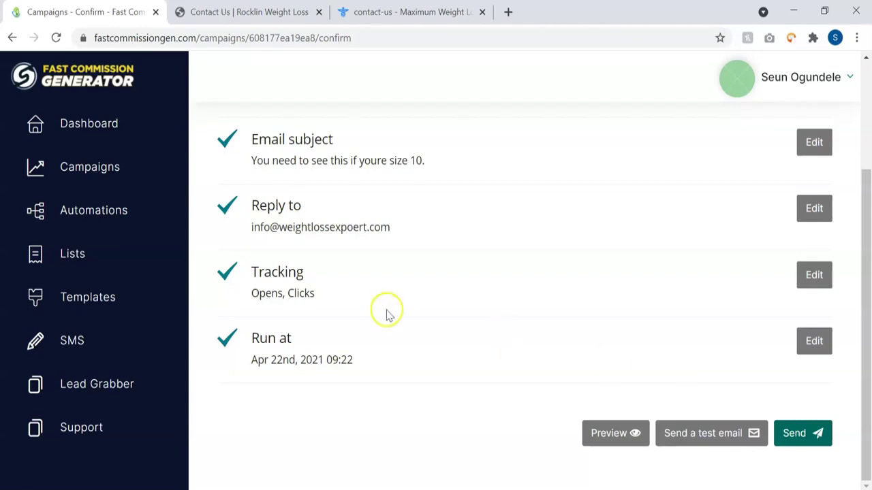
left_click(77, 340)
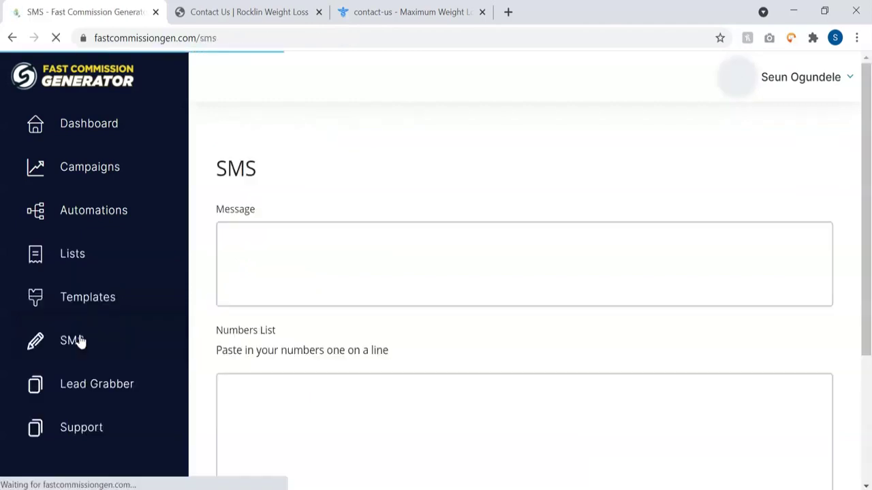
left_click(341, 255)
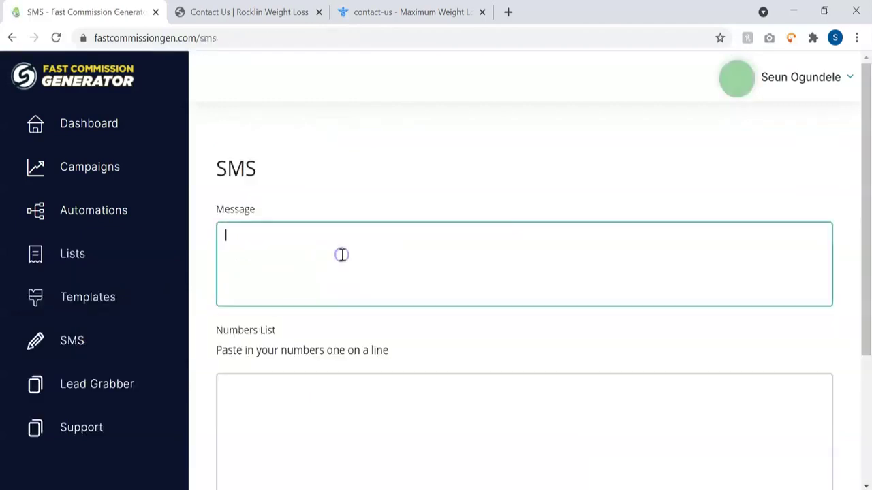
scroll(528, 225, "down", 2)
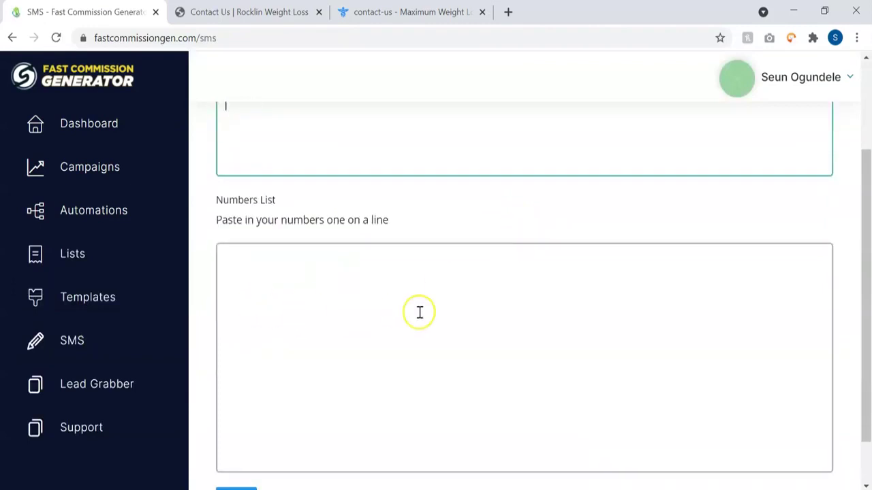
scroll(419, 312, "down", 1)
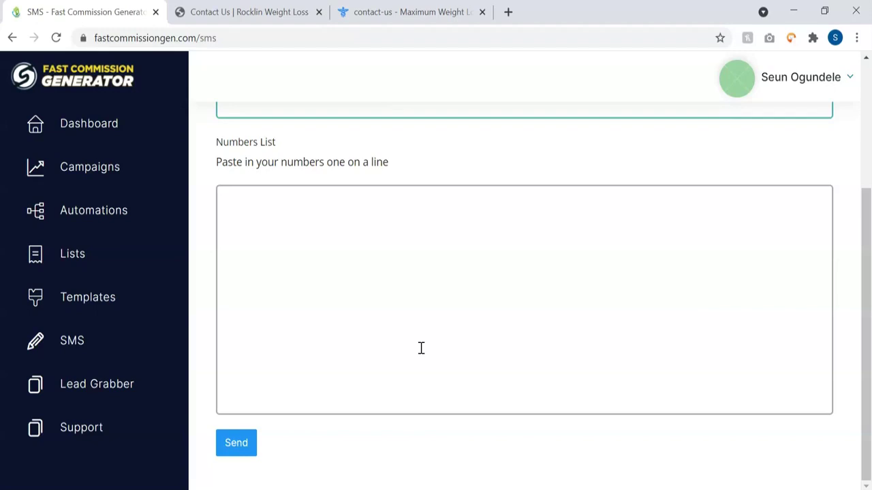
left_click(116, 441)
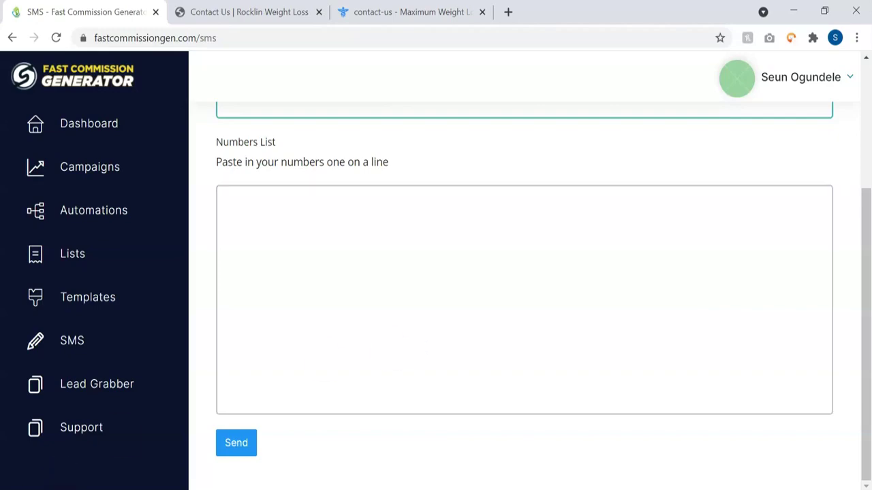